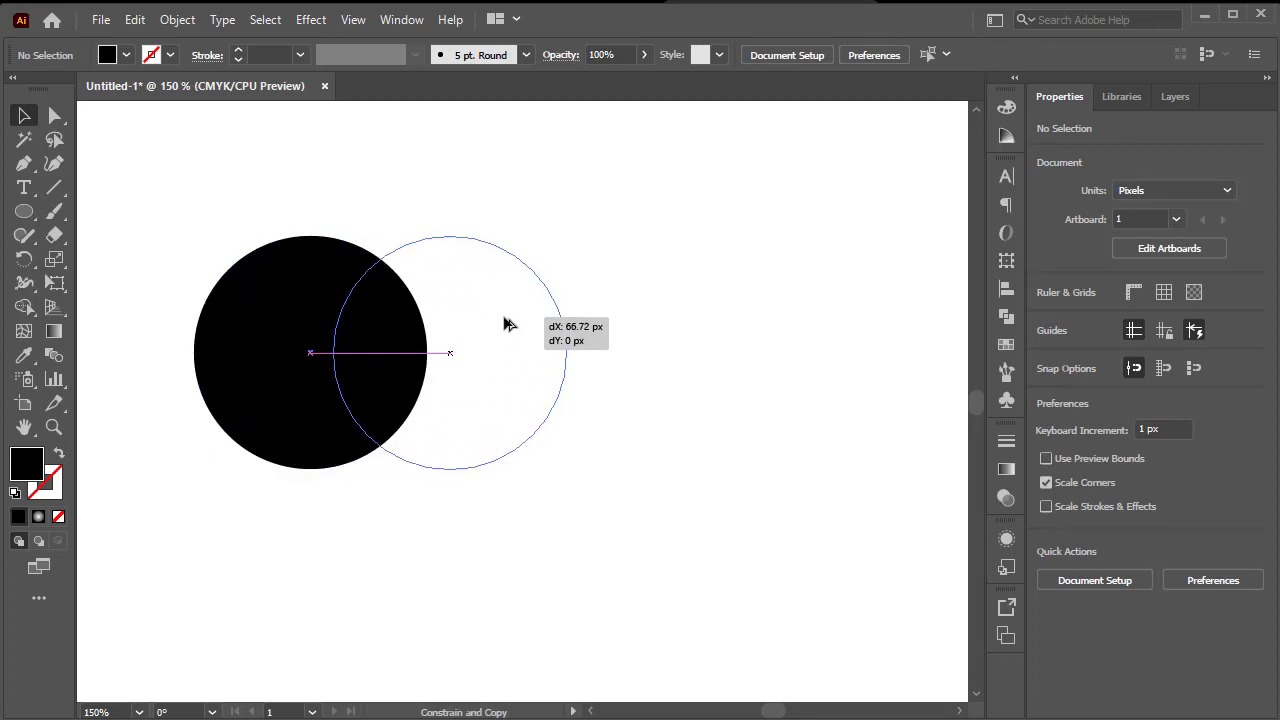
Shift the copied circle about 7 px further right on the same horizontal line, leaving it overlapping the original circle
{"action": "left_click", "coordinate": [662, 211]}
{"action": "left_click_drag", "start_coordinate": [643, 180], "coordinate": [231, 536]}
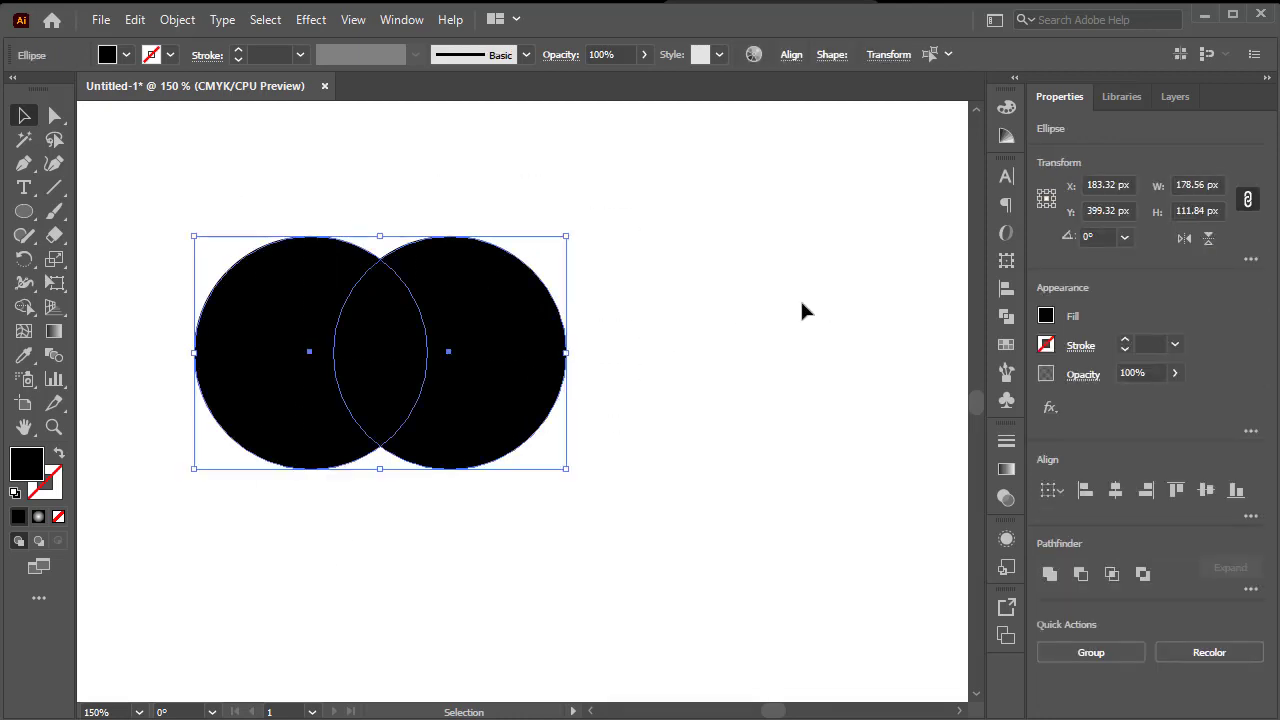
{"action": "left_click", "coordinate": [649, 314]}
{"action": "mouse_move", "coordinate": [523, 329]}
{"action": "left_mouse_down"}
{"action": "mouse_move", "coordinate": [545, 328]}
{"action": "mouse_move", "coordinate": [545, 340]}
{"action": "left_mouse_up"}
{"action": "key", "text": "ctrl+z"}
Divide the two overlapping circles with Pathfinder and ungroup the resulting pieces
{"action": "left_click_drag", "start_coordinate": [669, 149], "coordinate": [252, 476]}
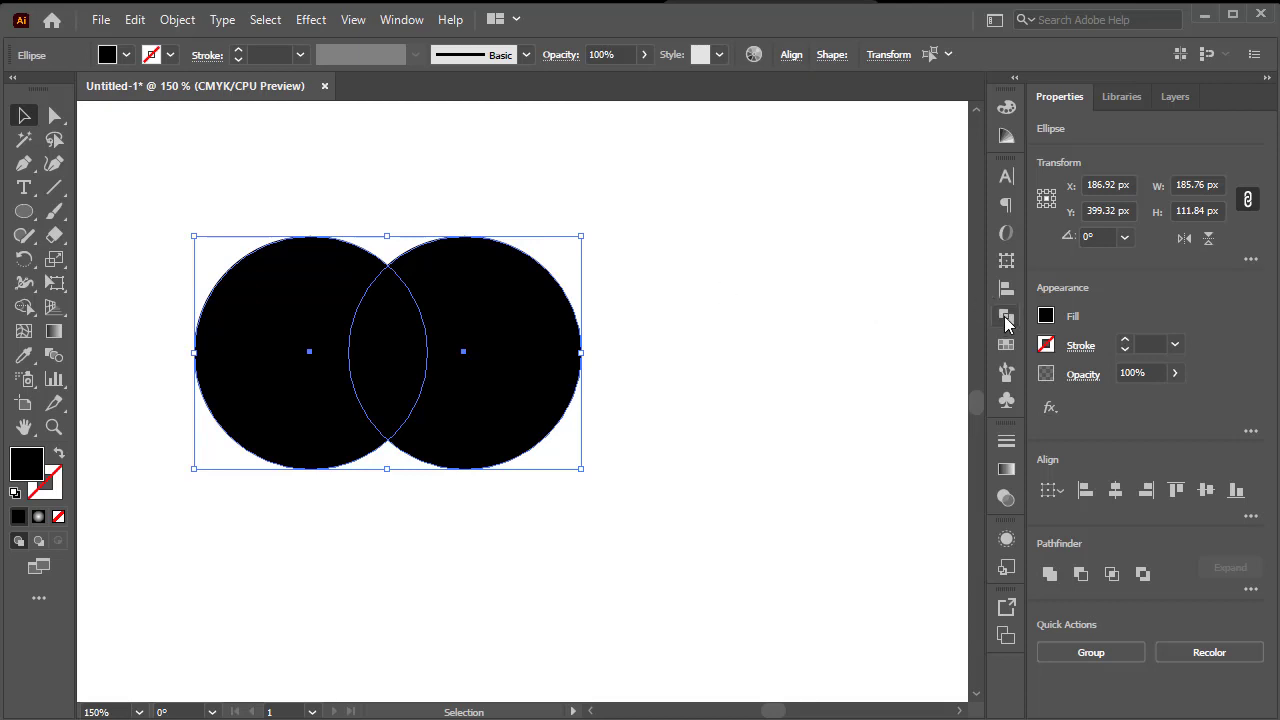
{"action": "left_click", "coordinate": [396, 20]}
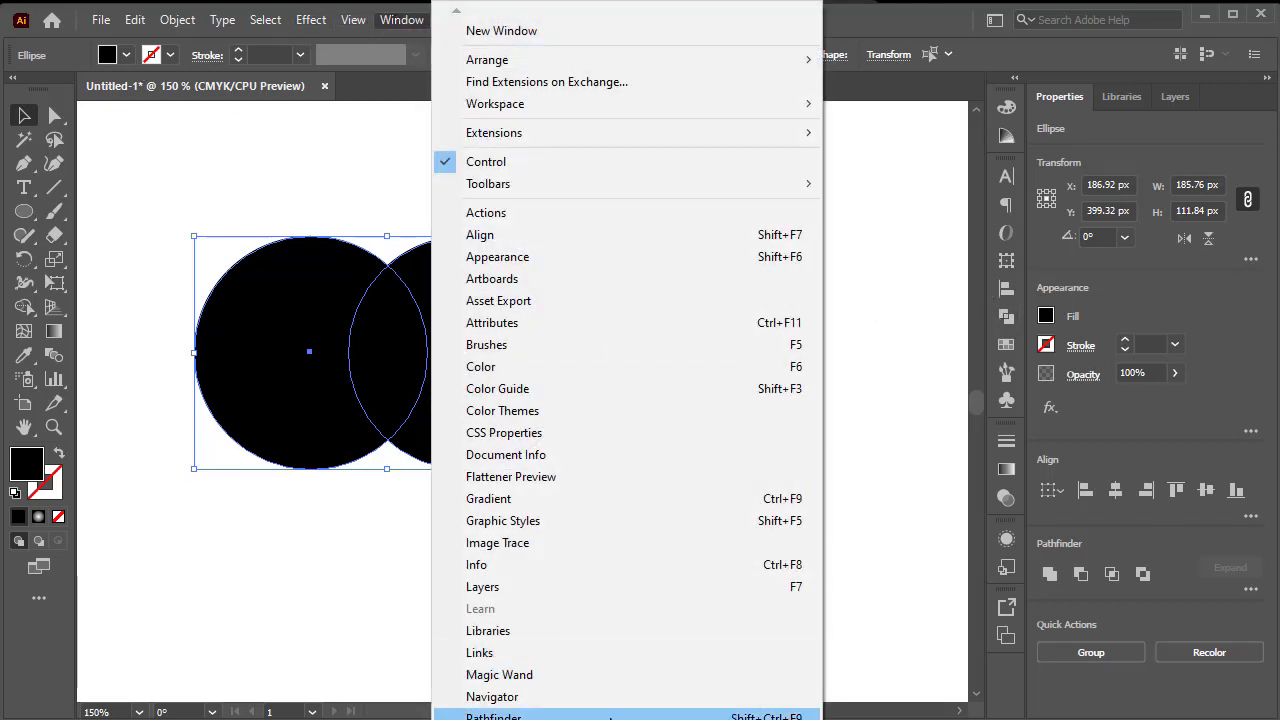
{"action": "left_click", "coordinate": [688, 716]}
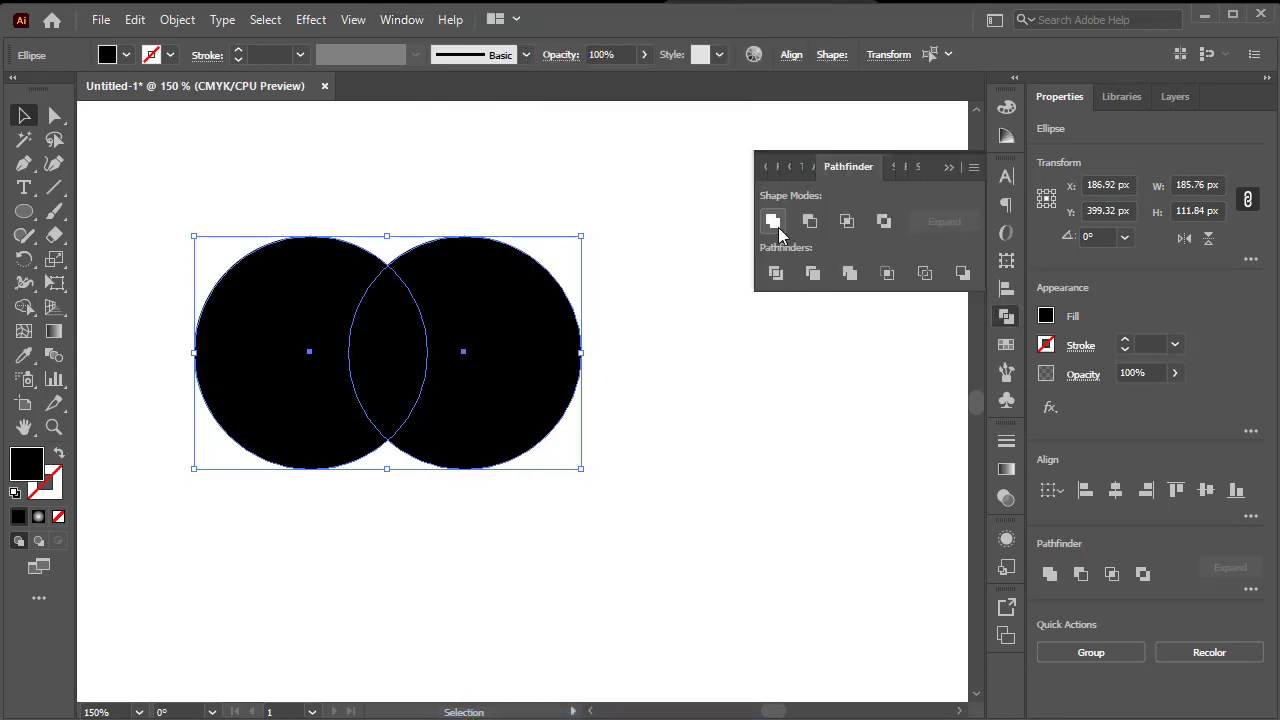
{"action": "left_click", "coordinate": [776, 272]}
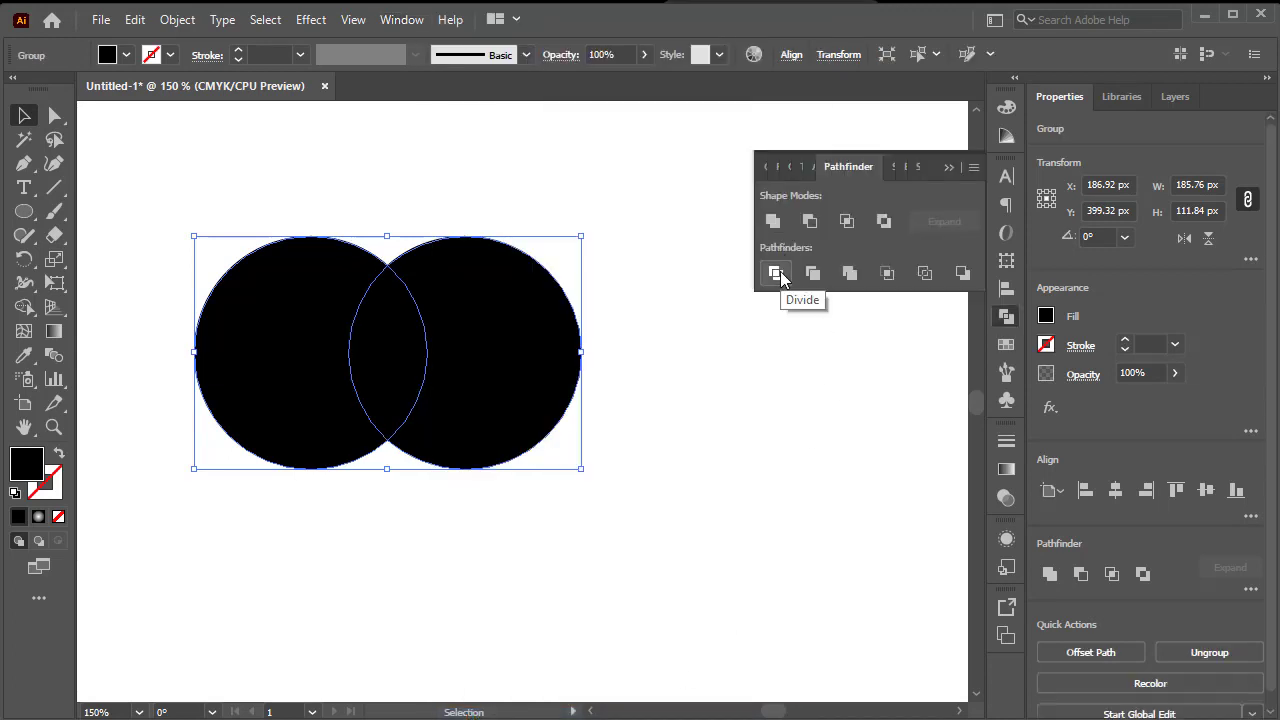
{"action": "right_click", "coordinate": [425, 380]}
{"action": "left_click", "coordinate": [512, 543]}
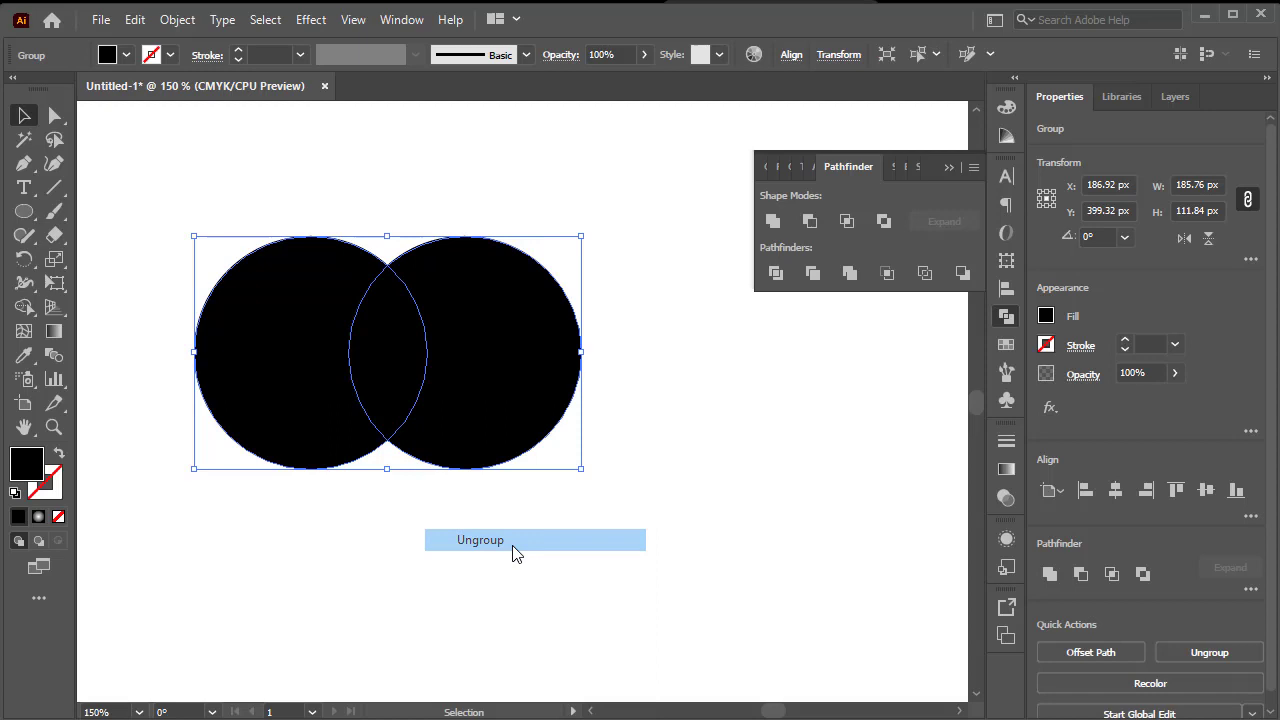
Delete the two outer crescents and move the remaining lens shape up and about 38 px to the right
{"action": "left_click", "coordinate": [654, 448]}
{"action": "left_click", "coordinate": [505, 352]}
{"action": "key", "text": "Delete"}
{"action": "left_click", "coordinate": [314, 371]}
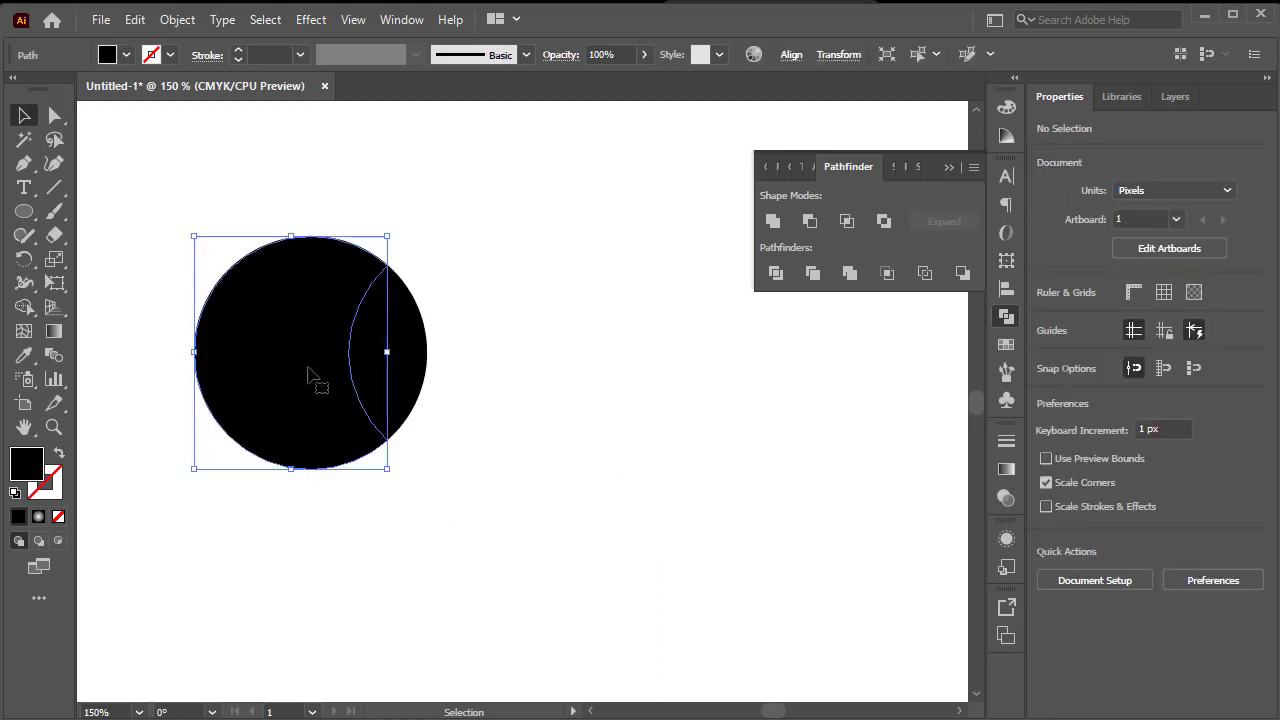
{"action": "key", "text": "Delete"}
{"action": "left_click_drag", "start_coordinate": [425, 355], "coordinate": [508, 320]}
{"action": "left_click", "coordinate": [905, 298]}
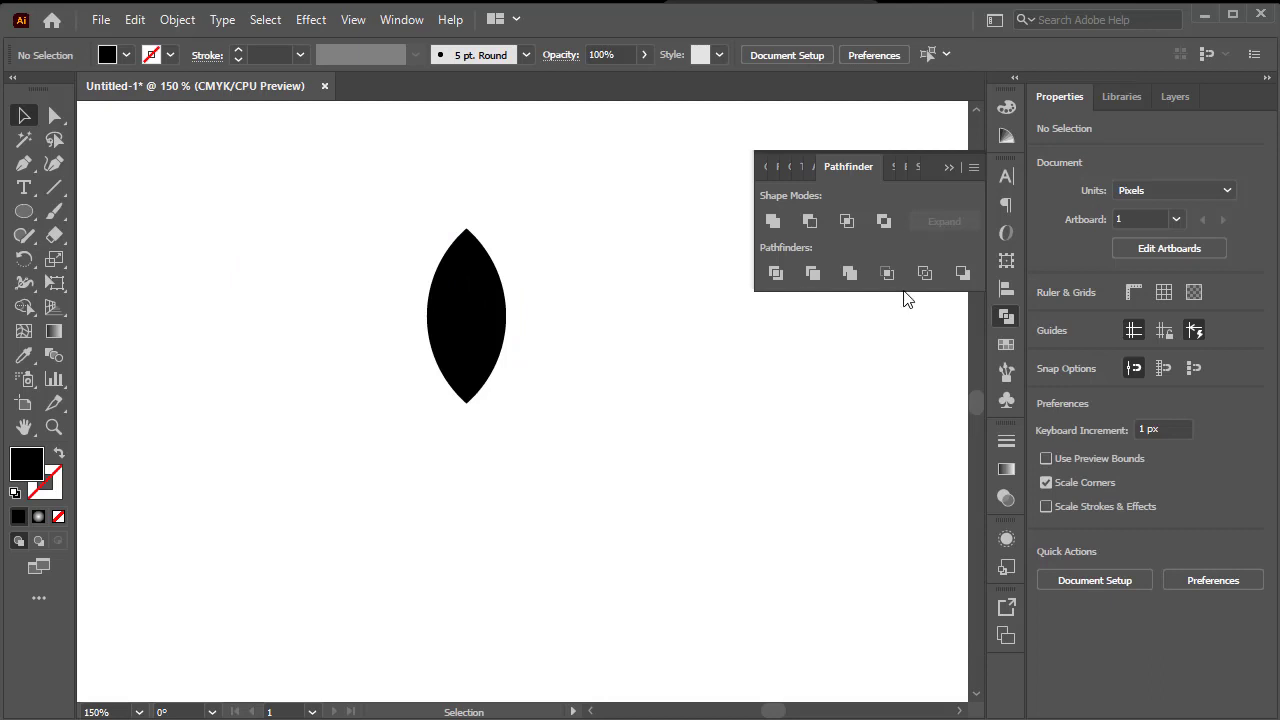
{"action": "left_click", "coordinate": [949, 166]}
Draw a circle about 101 px in diameter and place it and a copy on opposite sides of the lens, touching at its lower tip
{"action": "left_click", "coordinate": [24, 211]}
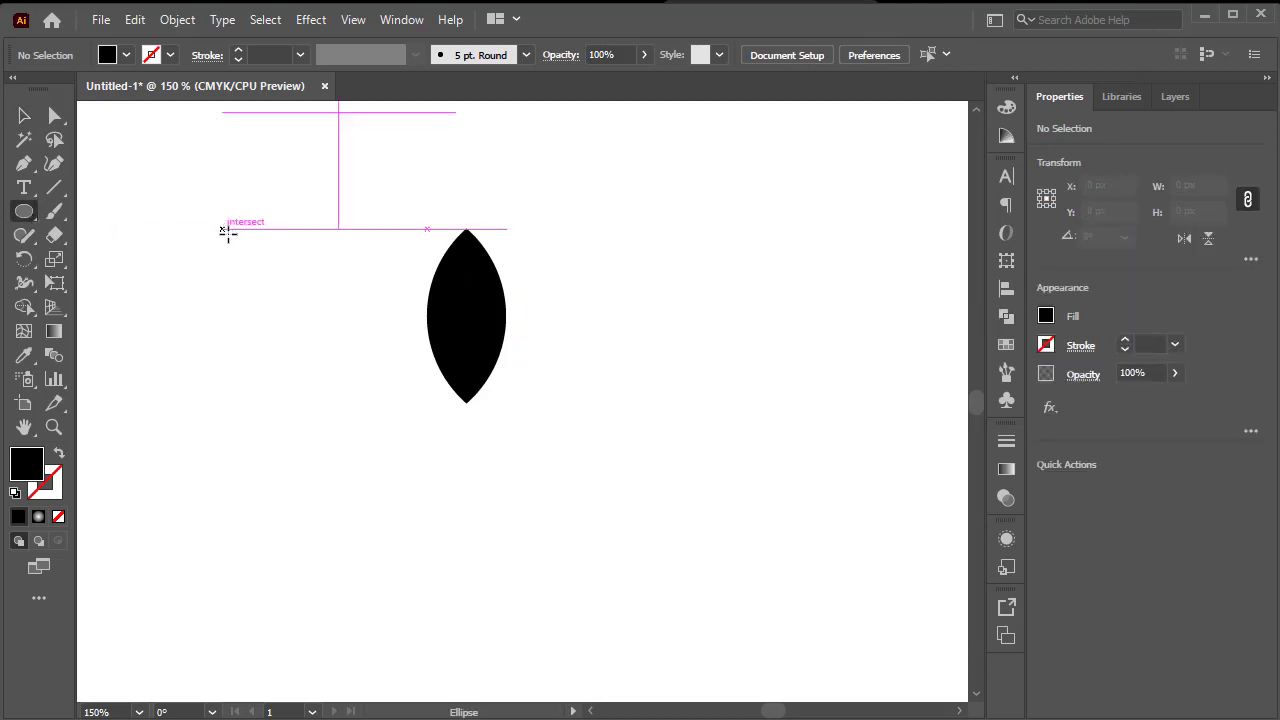
{"action": "left_click_drag", "start_coordinate": [226, 231], "coordinate": [405, 439]}
{"action": "left_click", "coordinate": [24, 116]}
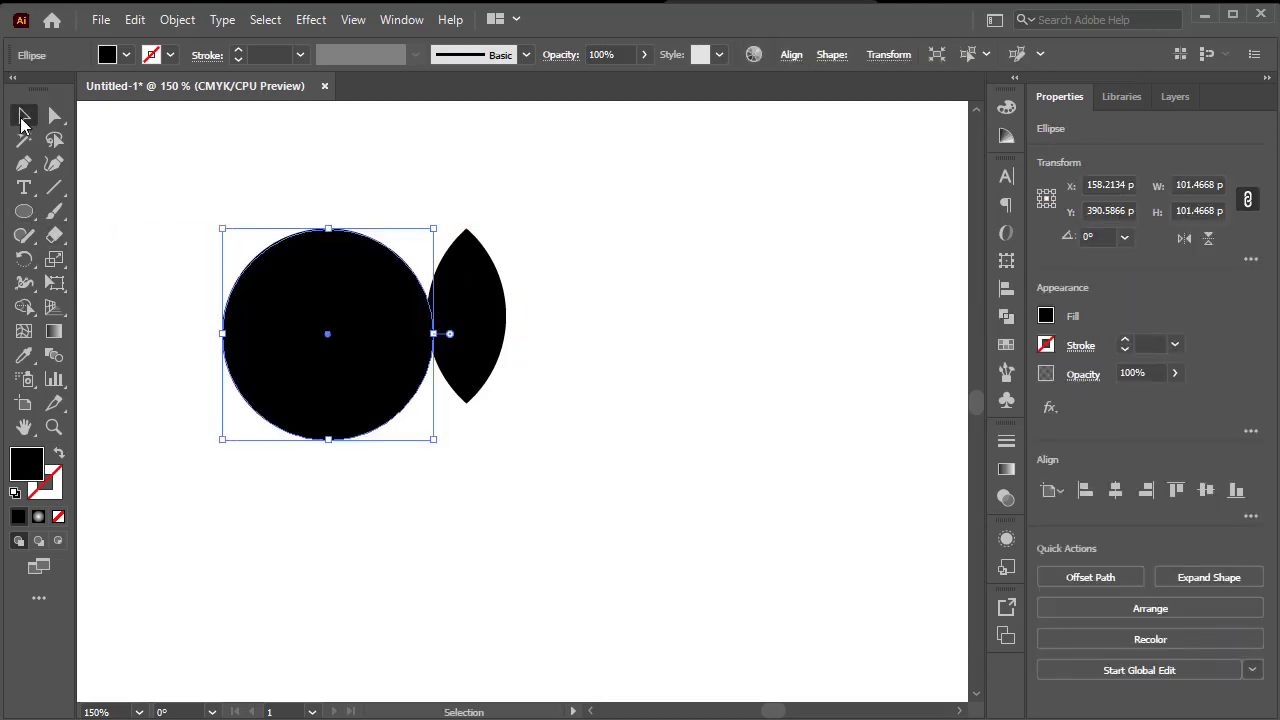
{"action": "left_click", "coordinate": [617, 258]}
{"action": "left_click_drag", "start_coordinate": [379, 313], "coordinate": [386, 390]}
{"action": "left_click", "coordinate": [800, 331]}
Divide the lens and both circles with Pathfinder and ungroup the resulting pieces
{"action": "left_click_drag", "start_coordinate": [746, 200], "coordinate": [309, 505]}
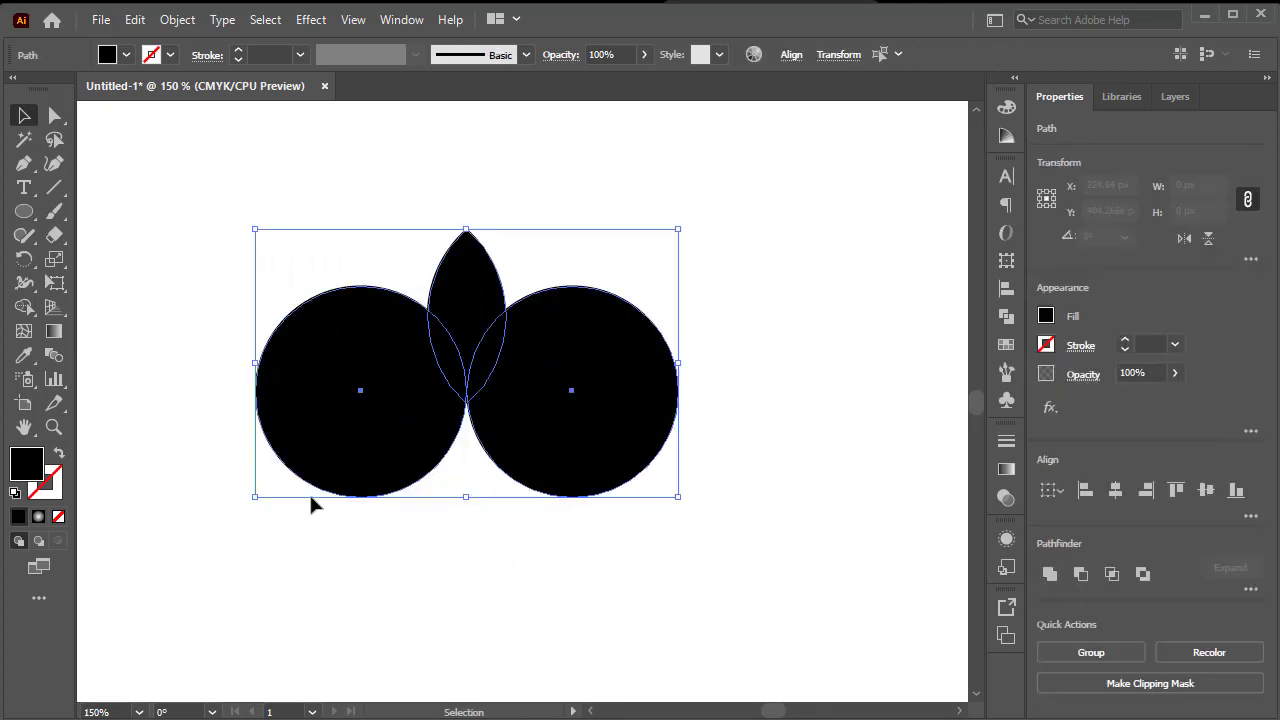
{"action": "left_click", "coordinate": [398, 20]}
{"action": "left_click", "coordinate": [580, 714]}
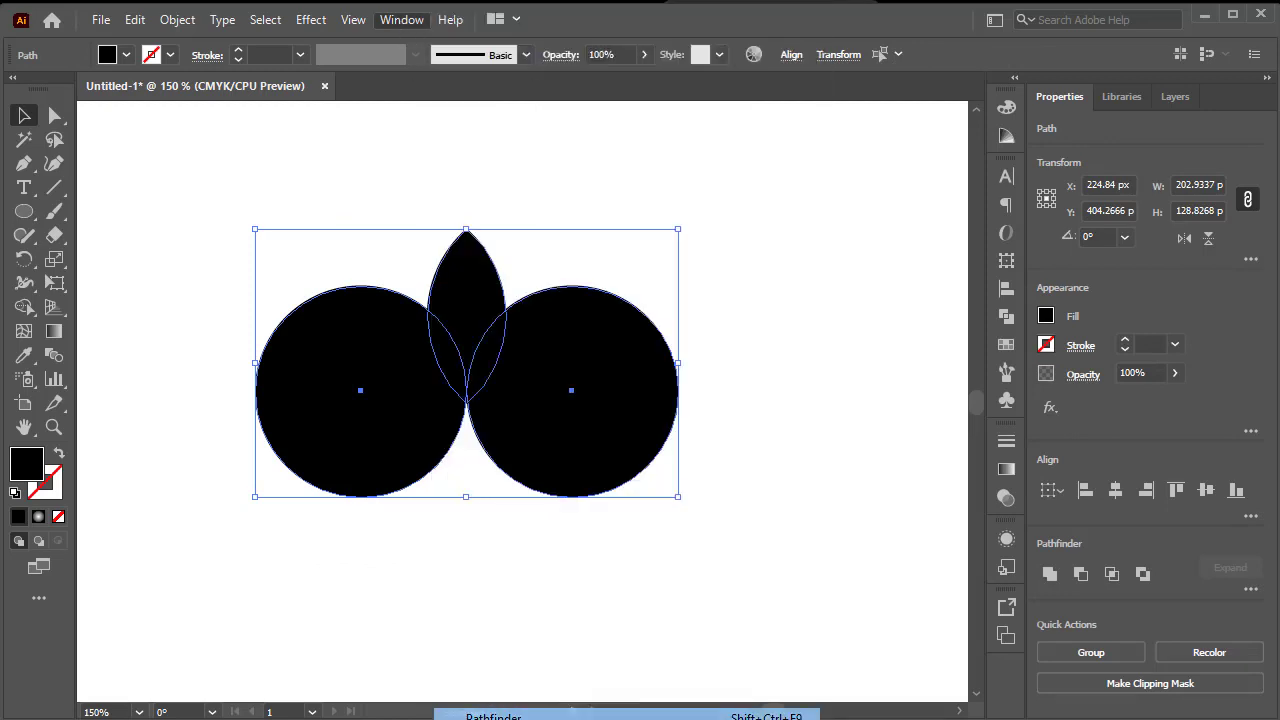
{"action": "left_click", "coordinate": [776, 272]}
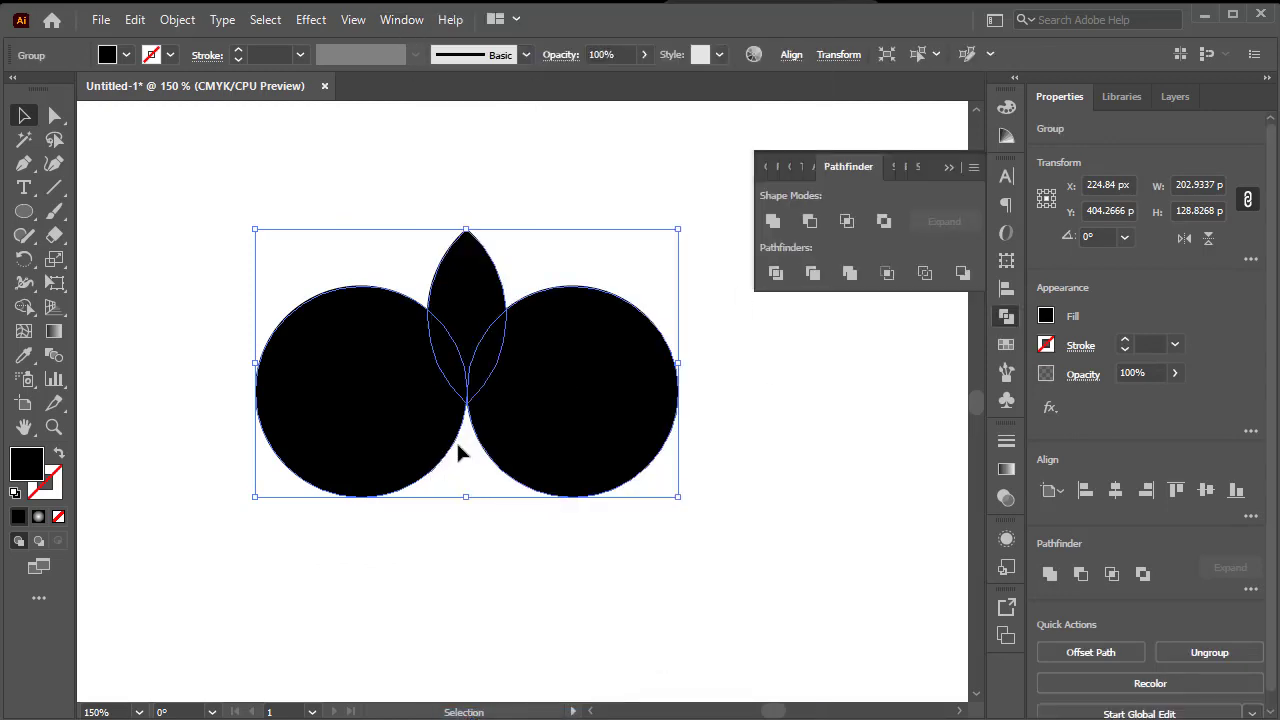
{"action": "right_click", "coordinate": [520, 381]}
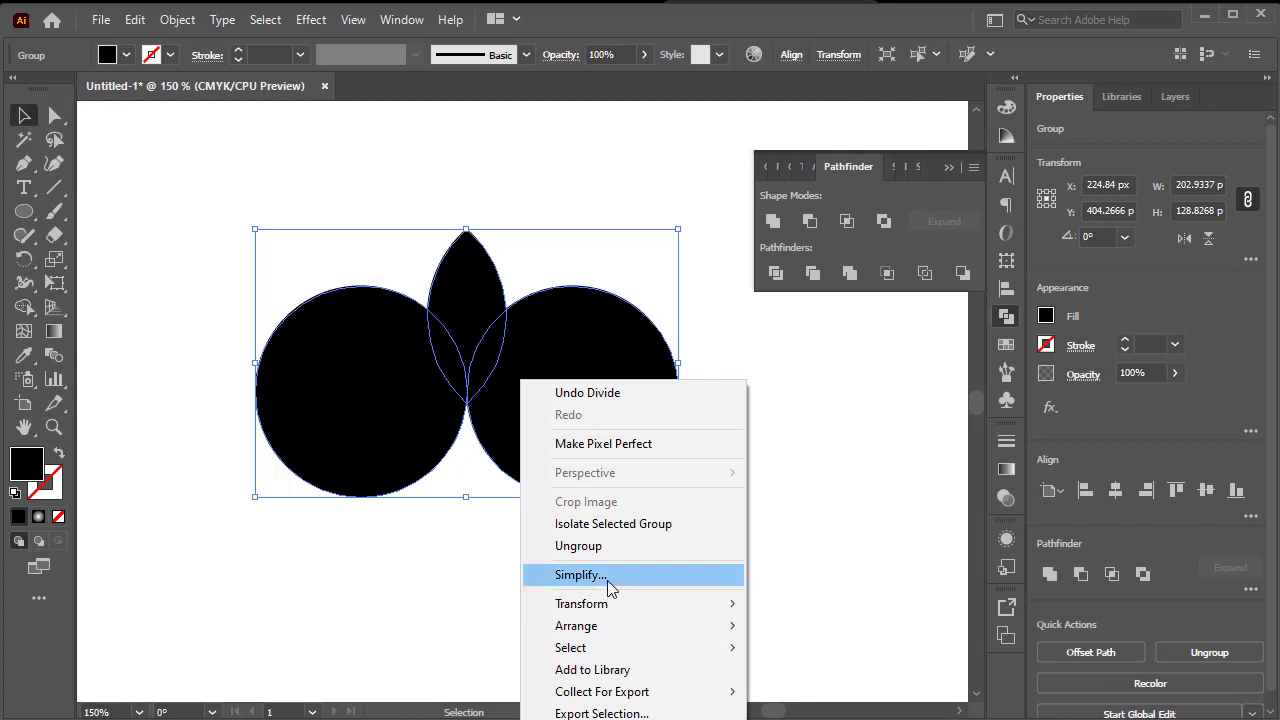
{"action": "left_click", "coordinate": [608, 548]}
Delete the two large circle pieces lying outside the lens
{"action": "left_click", "coordinate": [689, 515]}
{"action": "left_click", "coordinate": [603, 433]}
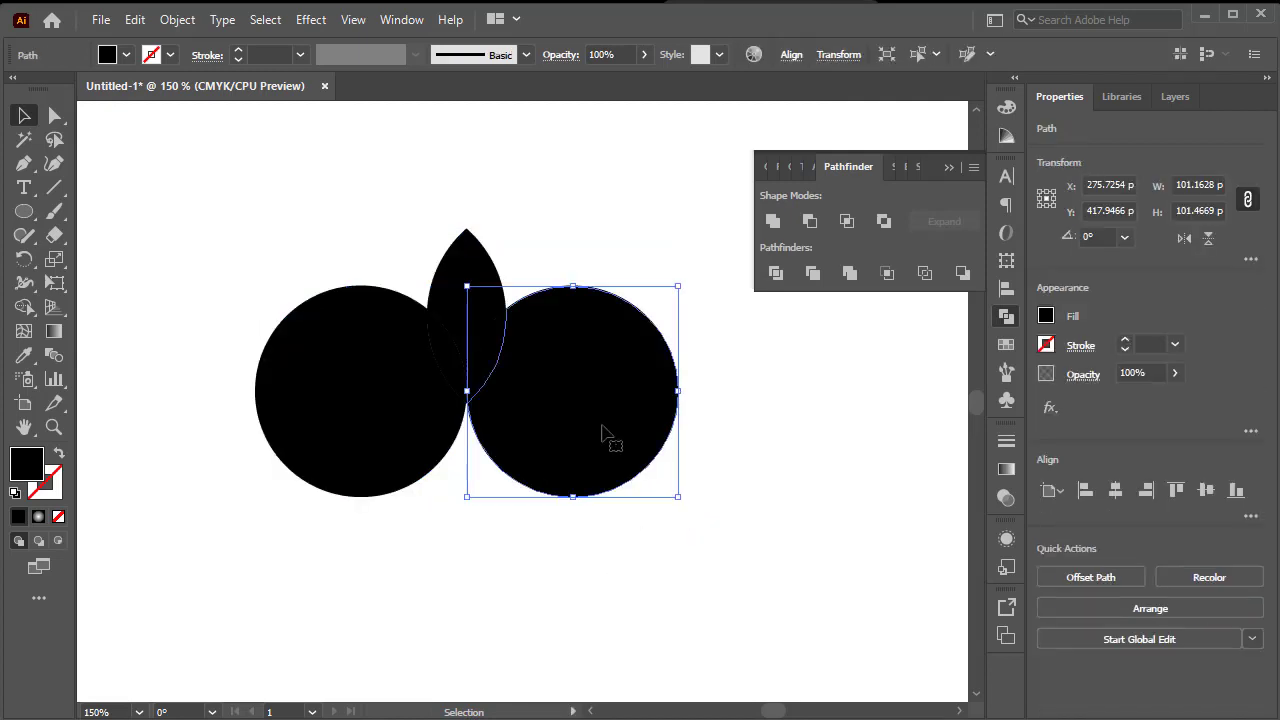
{"action": "key", "text": "Delete"}
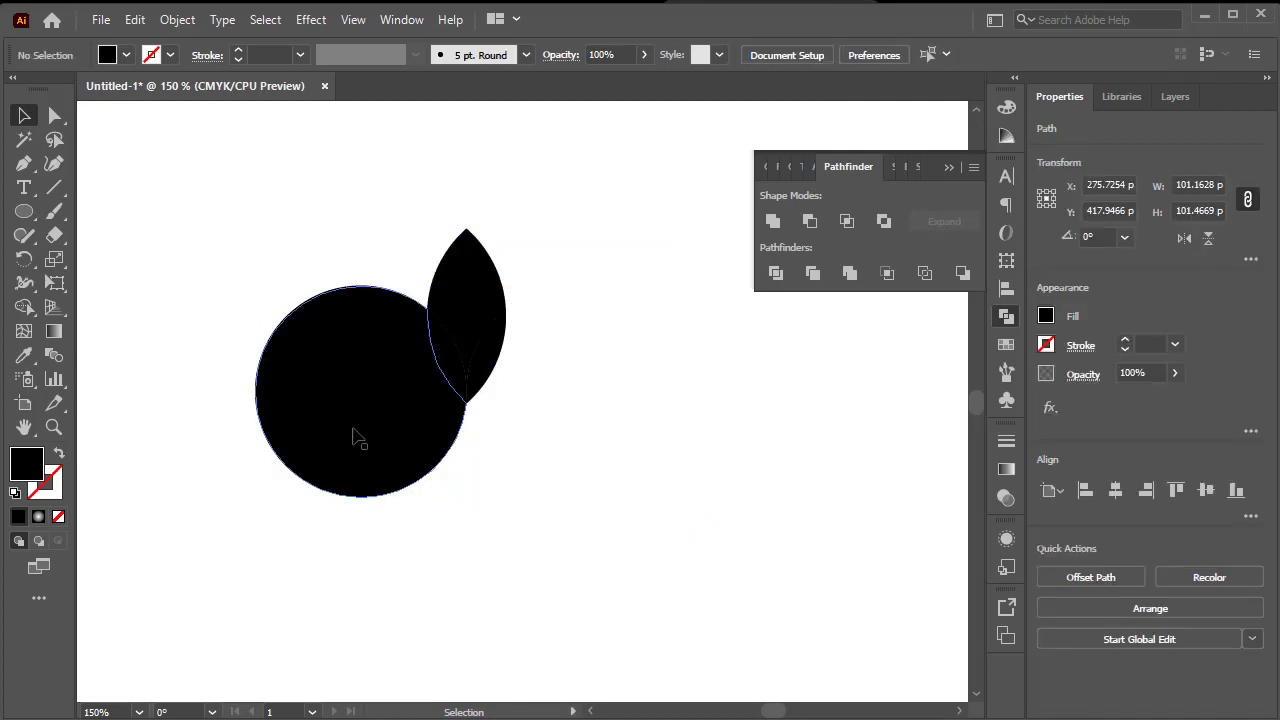
{"action": "left_click", "coordinate": [357, 440]}
{"action": "key", "text": "Delete"}
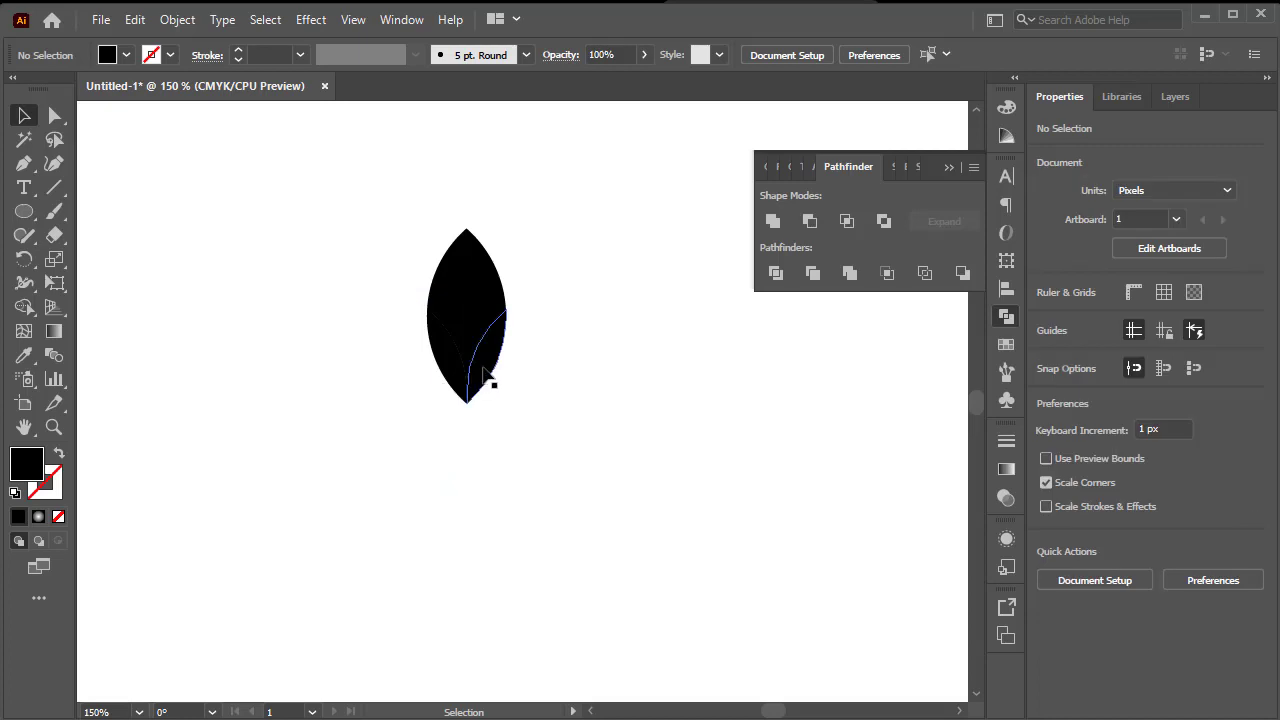
Delete the lens's two lower side pieces and the tiny fragment at its bottom tip, leaving a pointed petal
{"action": "left_click", "coordinate": [490, 378]}
{"action": "key", "text": "Delete"}
{"action": "left_click", "coordinate": [452, 377]}
{"action": "key", "text": "Delete"}
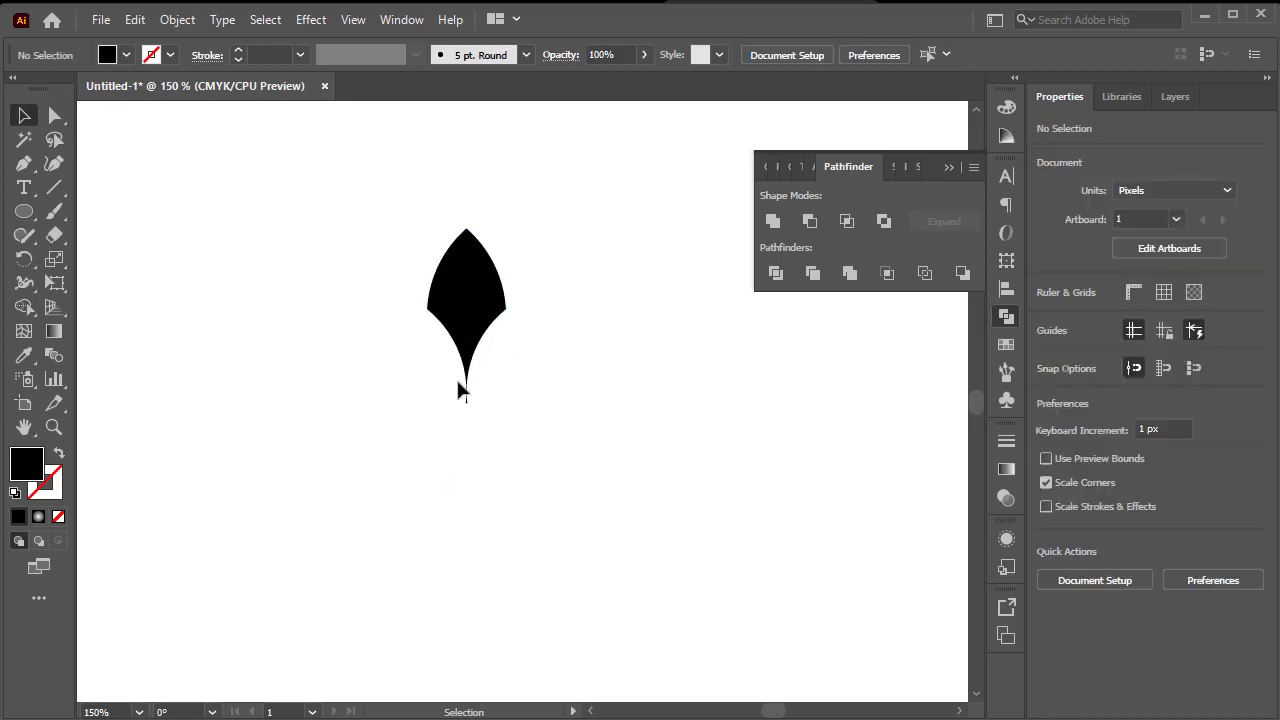
{"action": "left_click_drag", "start_coordinate": [478, 378], "coordinate": [455, 402]}
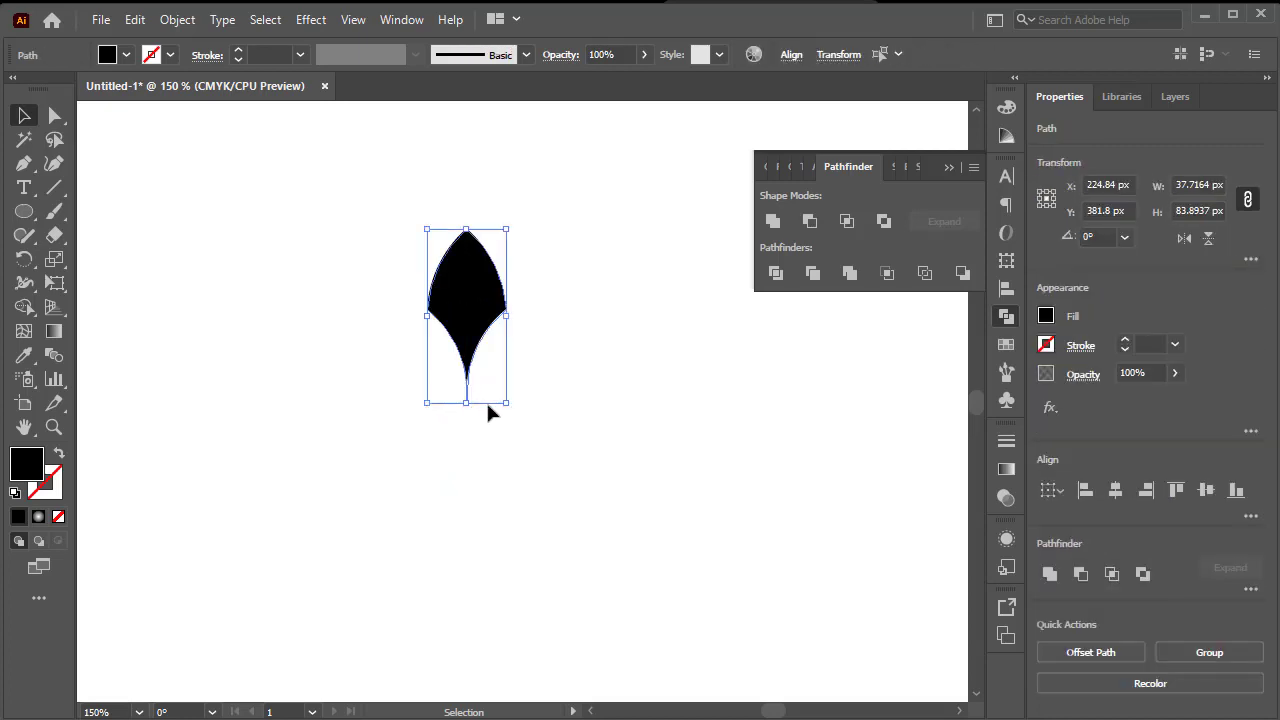
{"action": "left_click", "coordinate": [480, 427]}
{"action": "left_click", "coordinate": [467, 395]}
{"action": "key", "text": "Delete"}
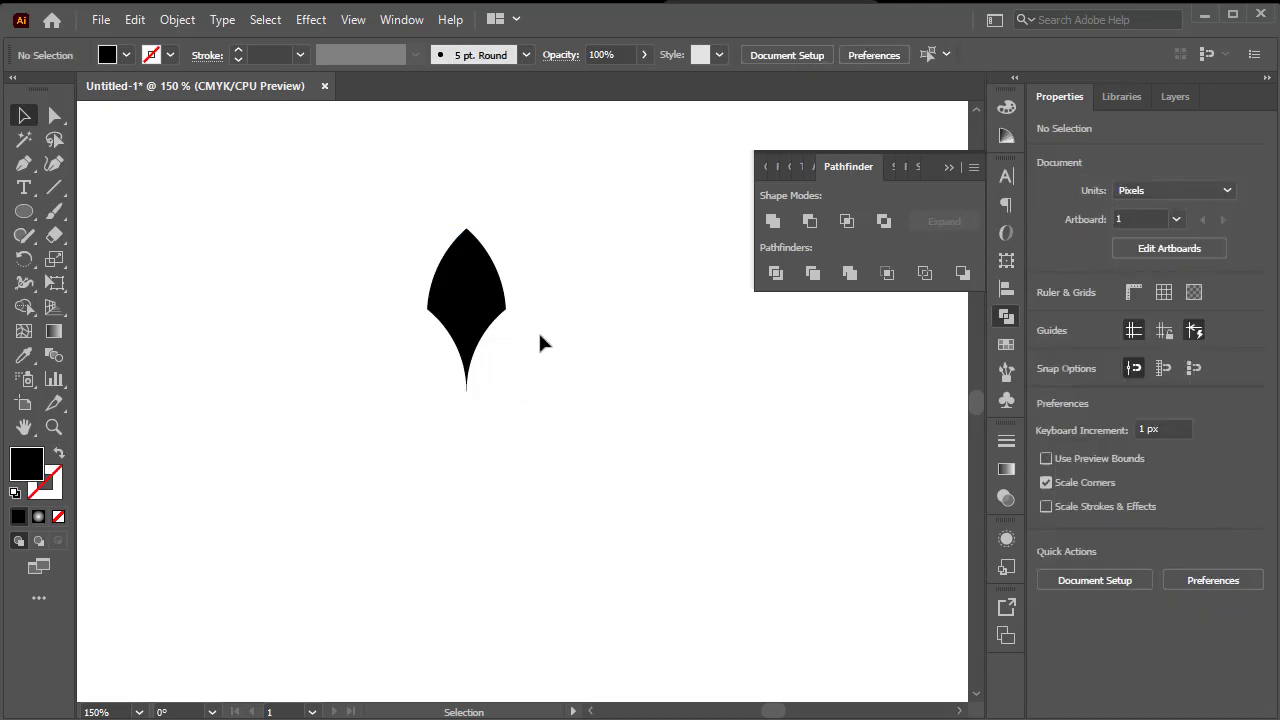
{"action": "left_click", "coordinate": [946, 168]}
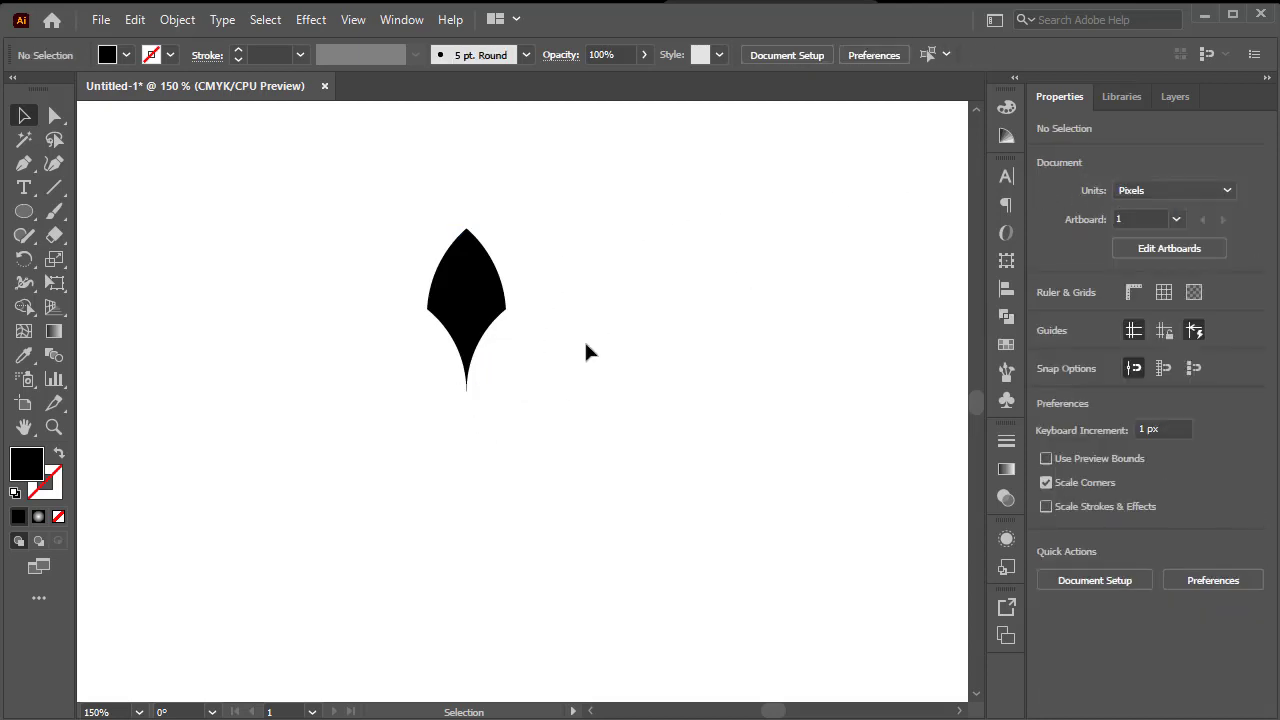
Give the petal a previewed Transform effect with a 360/8 rotation angle, 7 copies and a bottom-centre reference point
{"action": "left_click_drag", "start_coordinate": [524, 178], "coordinate": [278, 508]}
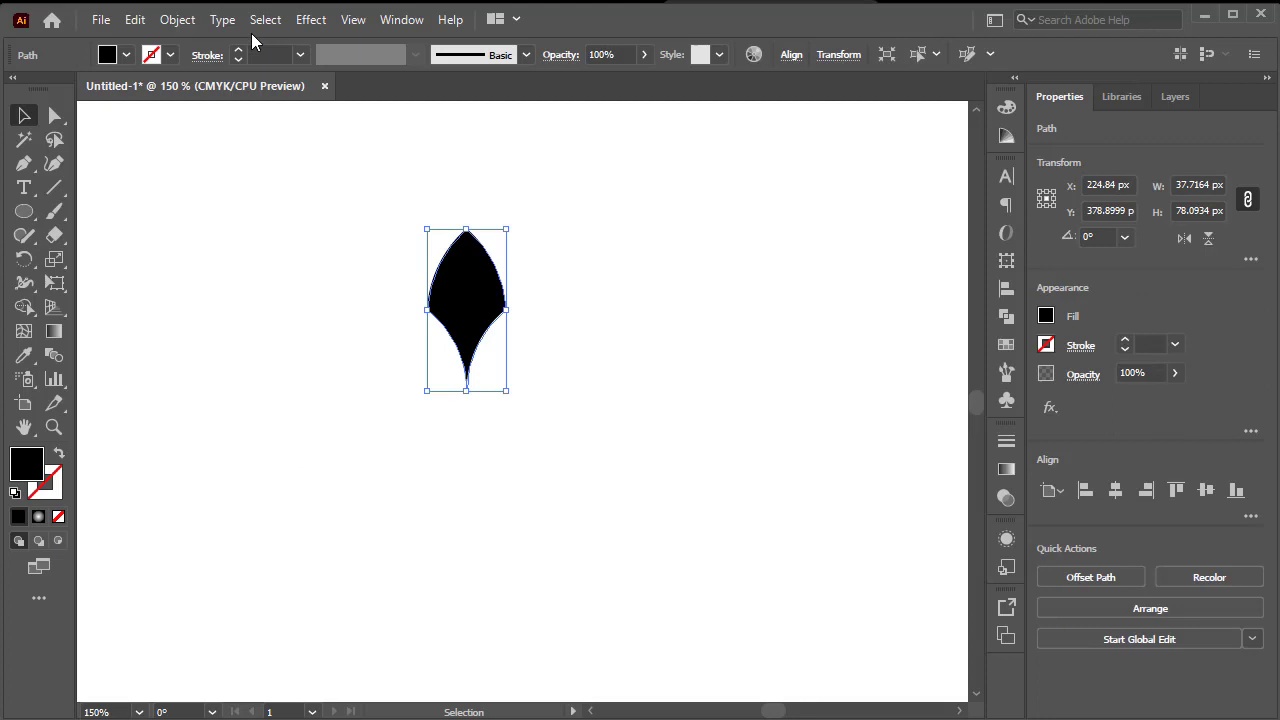
{"action": "left_click", "coordinate": [312, 20]}
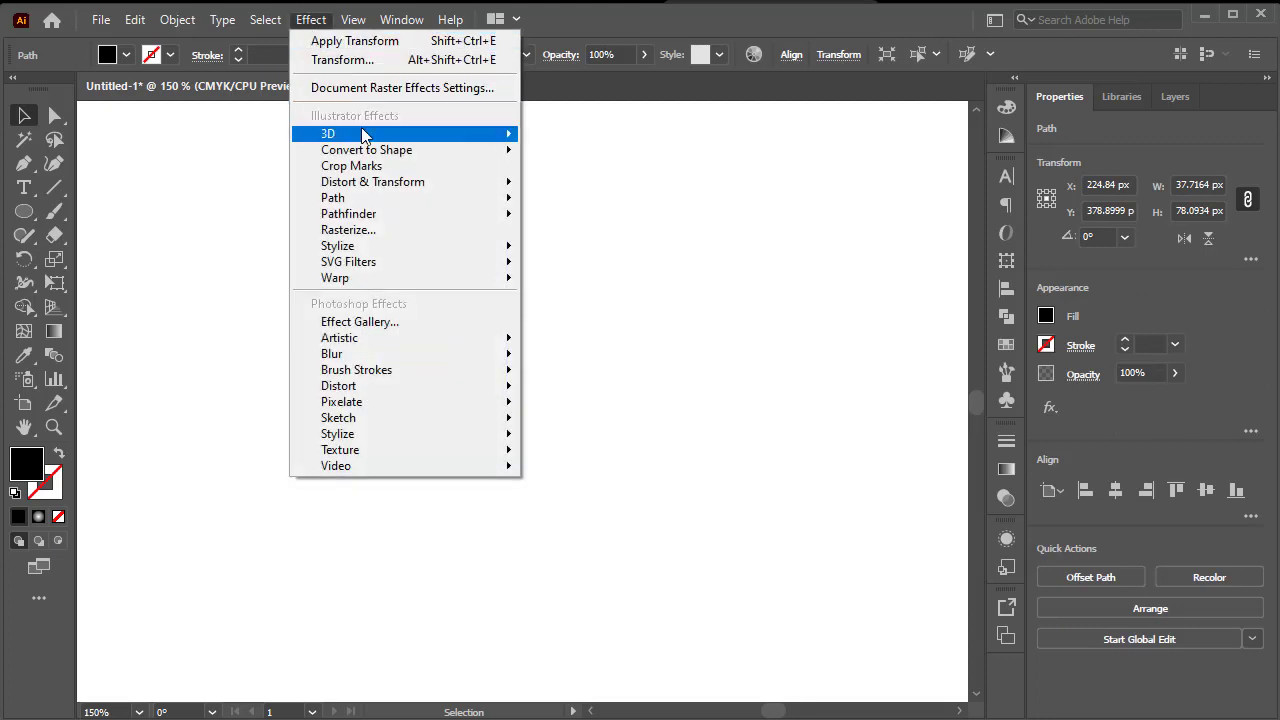
{"action": "mouse_move", "coordinate": [380, 185]}
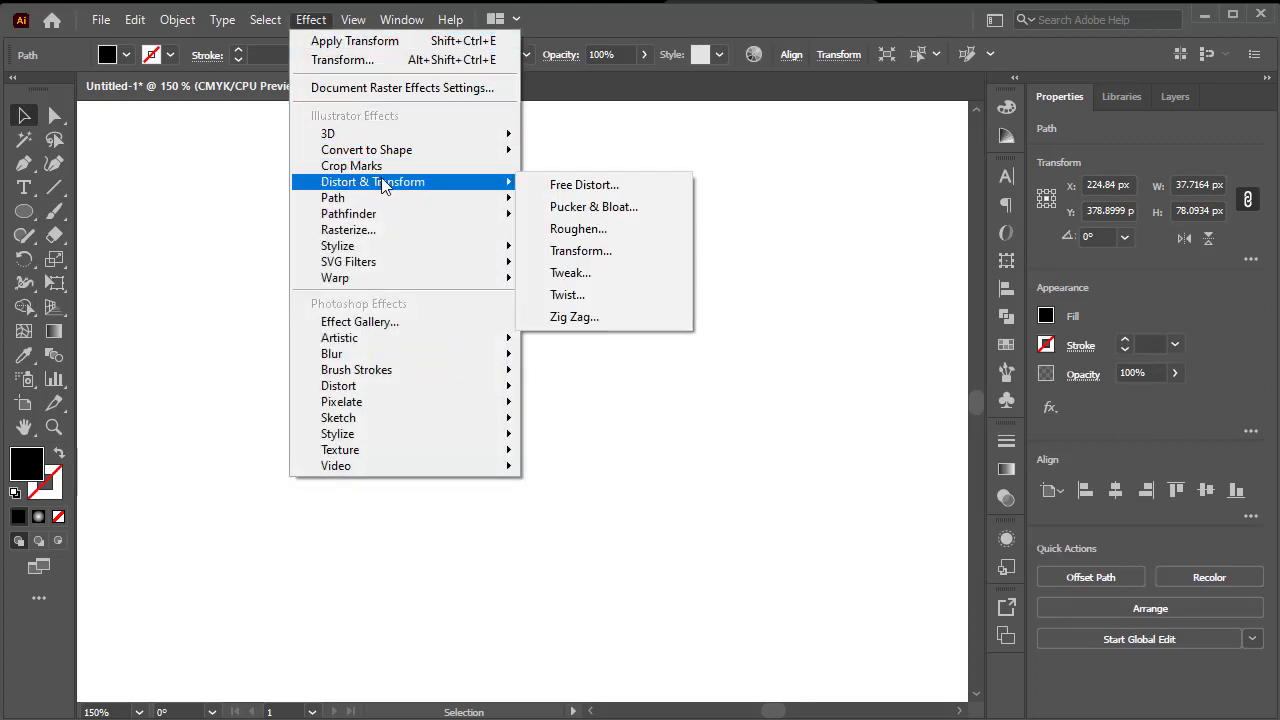
{"action": "left_click", "coordinate": [629, 250]}
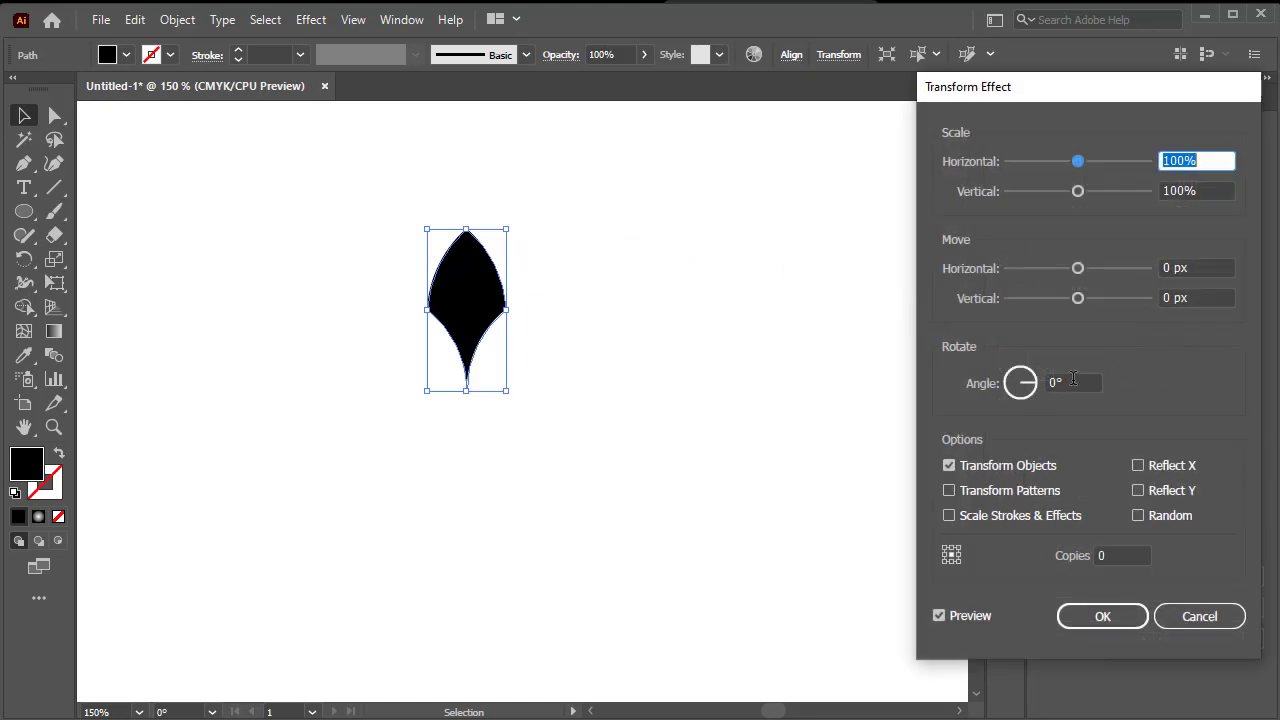
{"action": "left_click", "coordinate": [1073, 382]}
{"action": "type", "text": "360"}
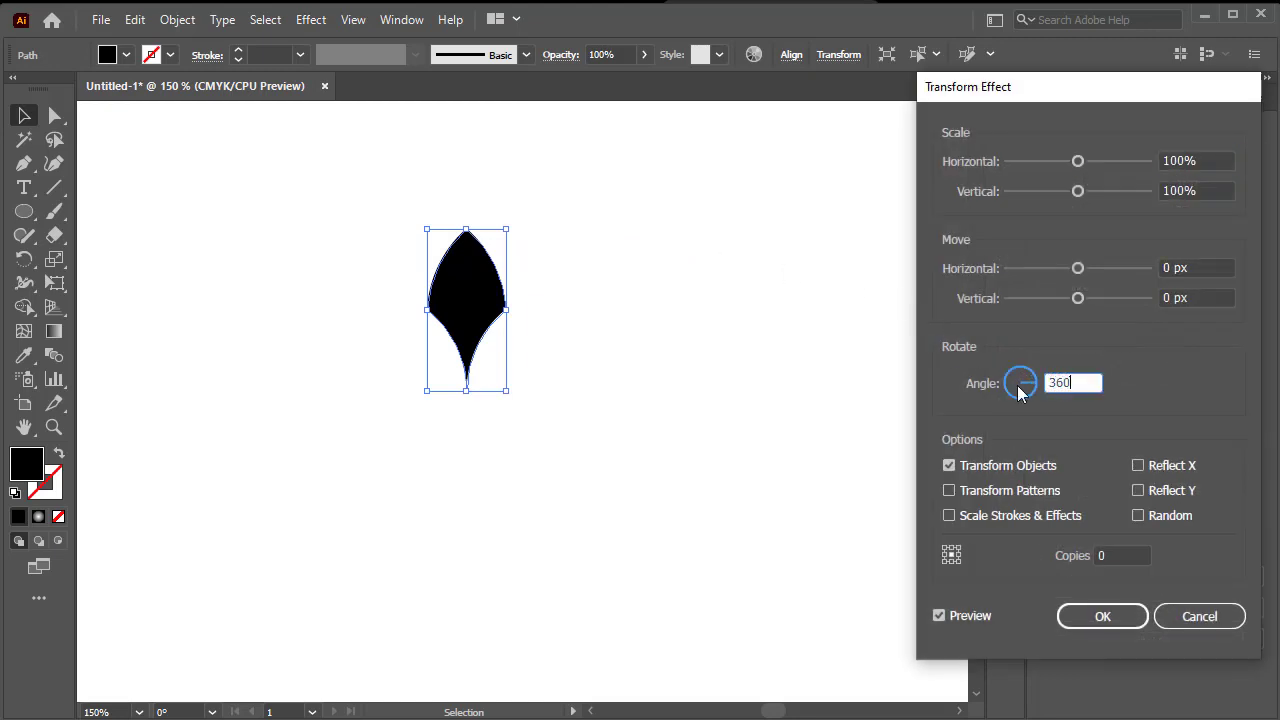
{"action": "type", "text": "/8"}
{"action": "left_click", "coordinate": [1100, 553]}
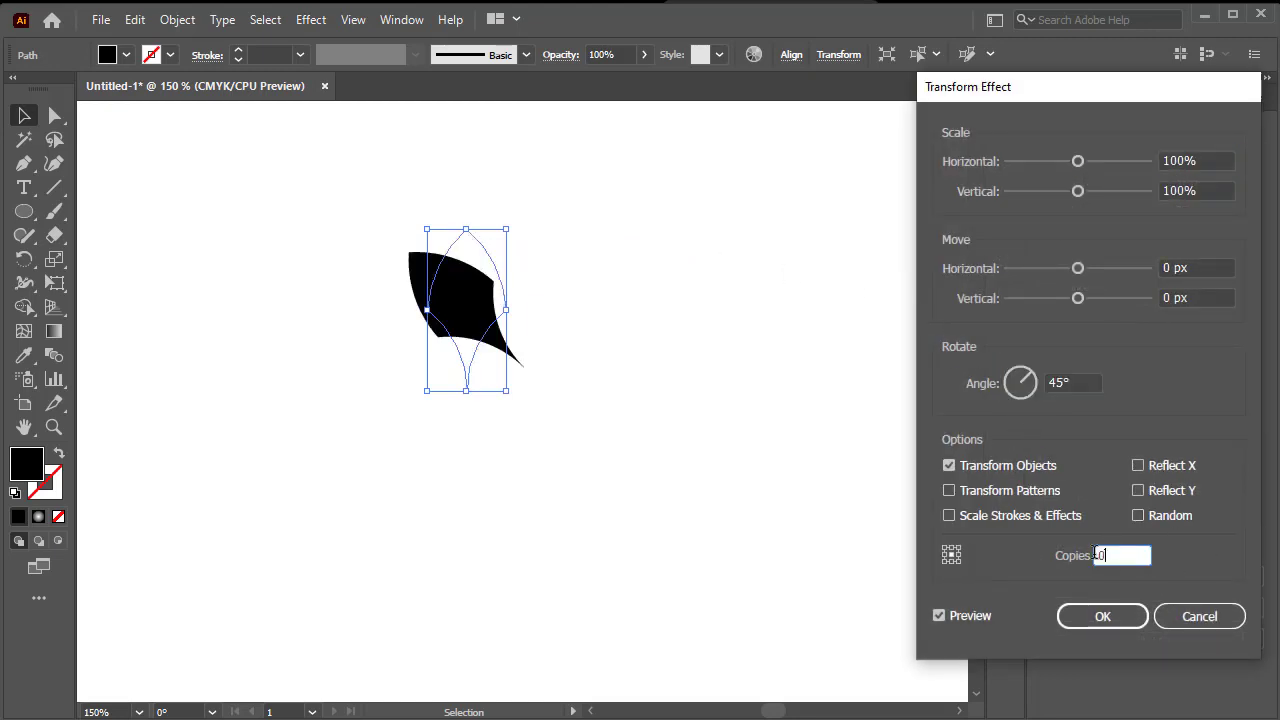
{"action": "left_click", "coordinate": [951, 560]}
{"action": "left_click", "coordinate": [939, 617]}
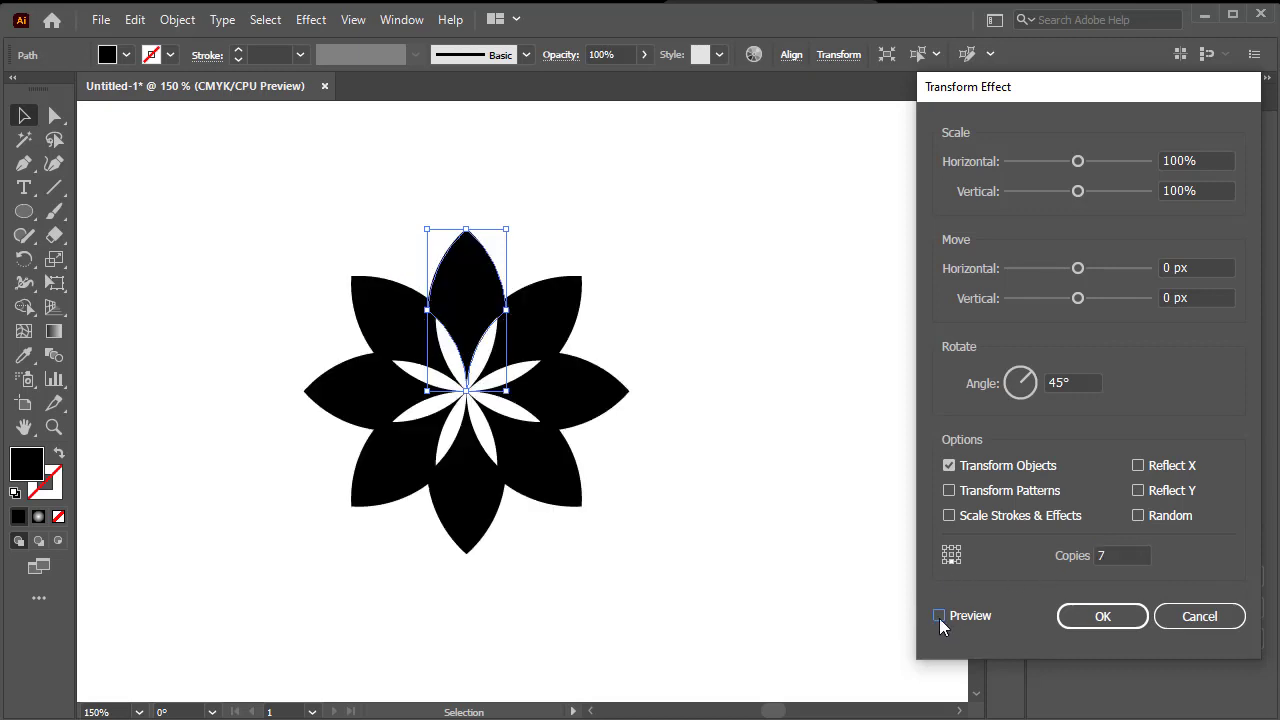
{"action": "left_click", "coordinate": [939, 616]}
Set the Transform effect's move to -6 px horizontal and 3 px vertical, and apply it to the petal
{"action": "left_click", "coordinate": [1165, 268]}
{"action": "key", "text": "Down"}
{"action": "key", "text": "Down"}
{"action": "key", "text": "Down"}
{"action": "key", "text": "Down"}
{"action": "key", "text": "Down"}
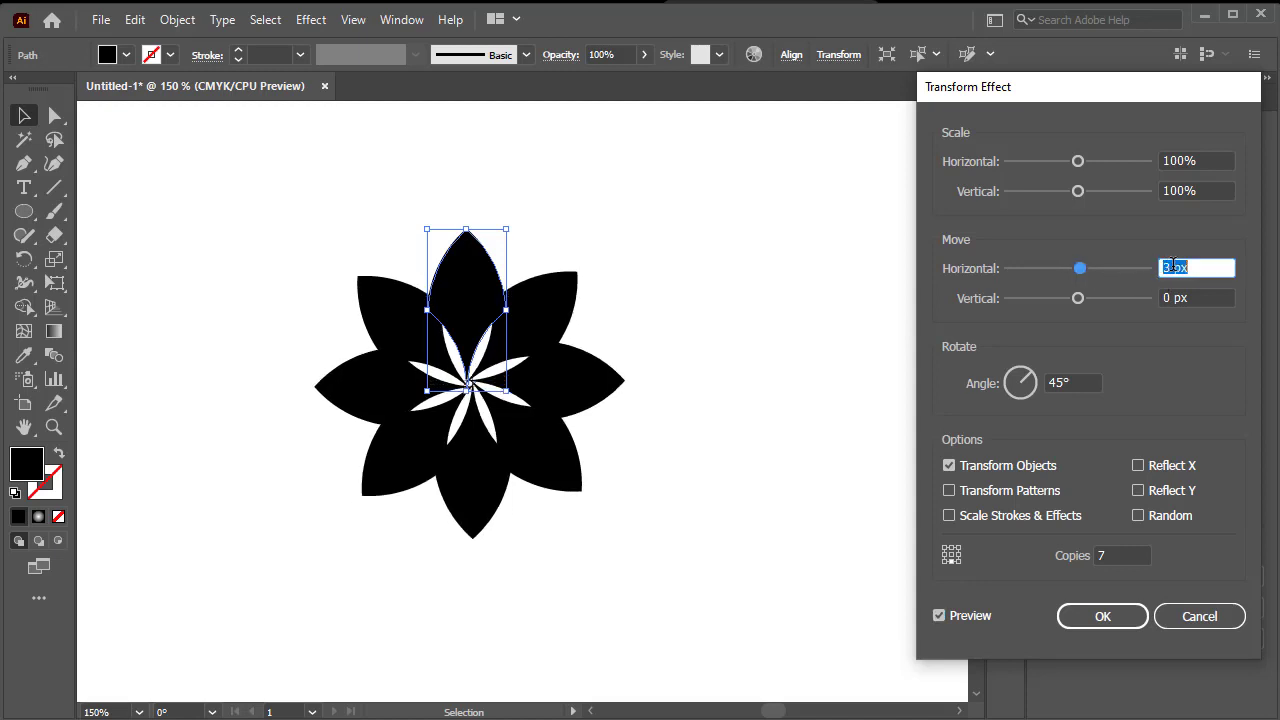
{"action": "key", "text": "Down"}
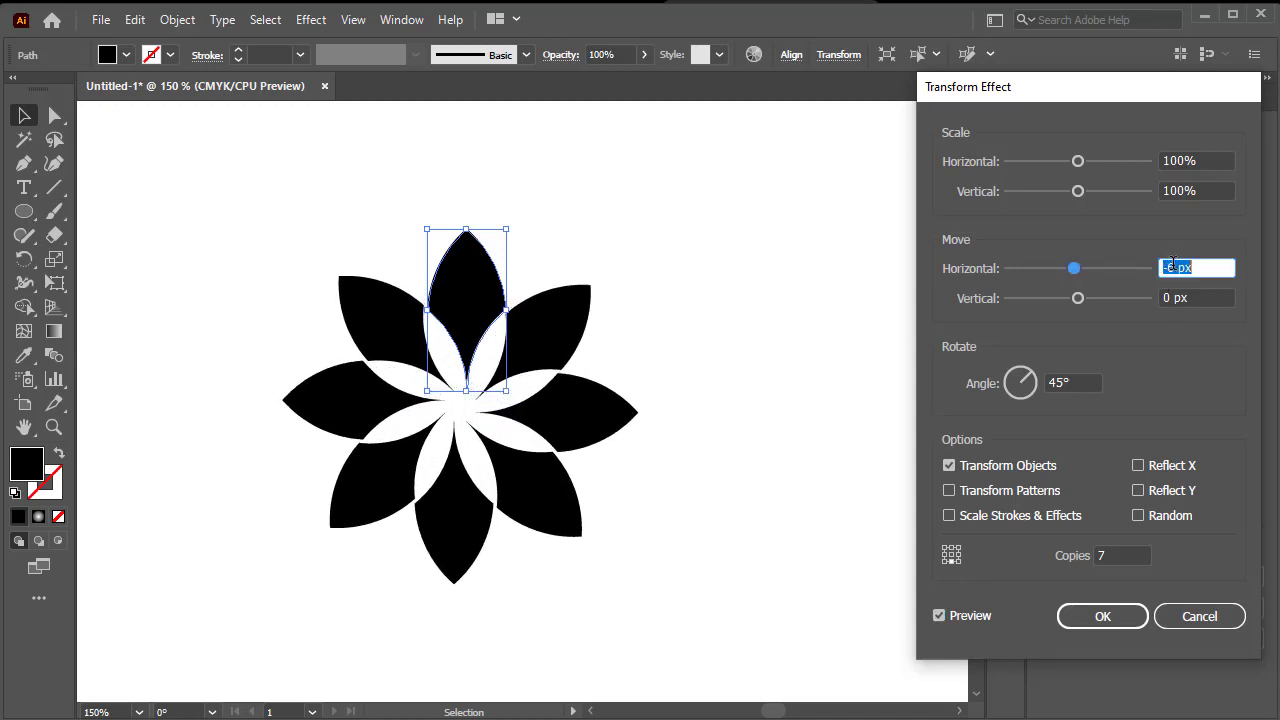
{"action": "left_click", "coordinate": [1173, 297]}
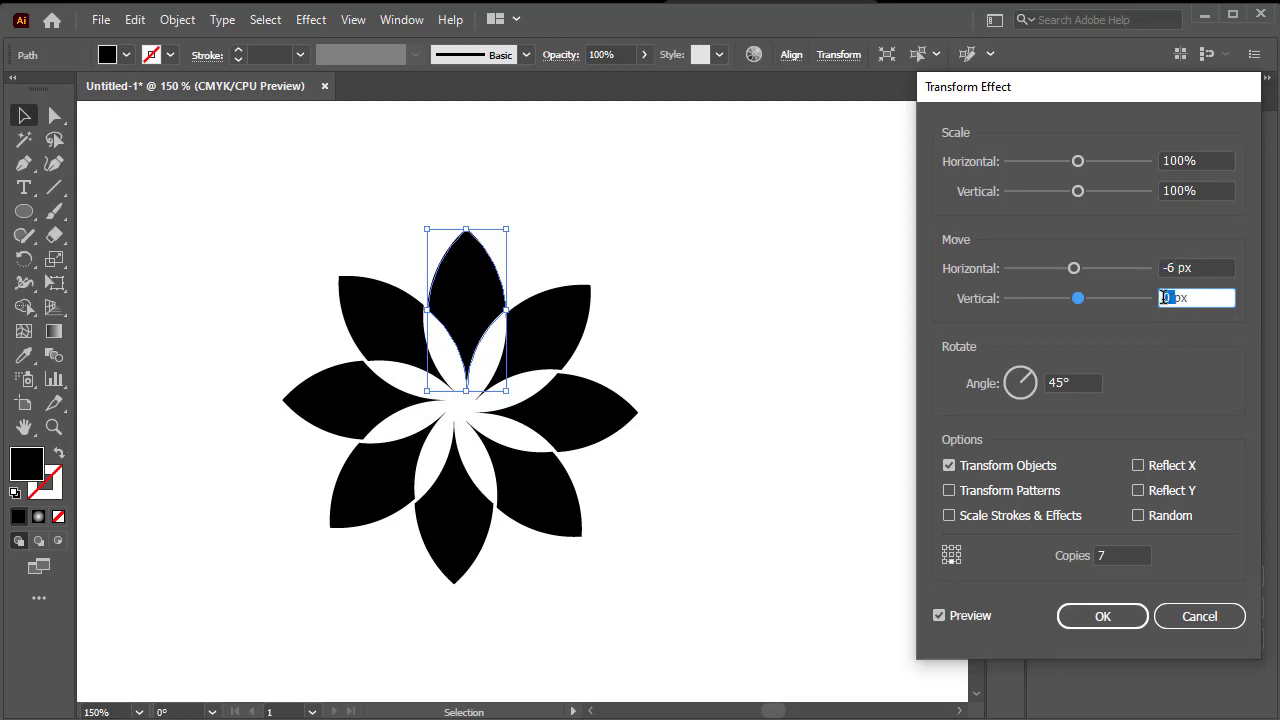
{"action": "key", "text": "Up"}
{"action": "key", "text": "Up"}
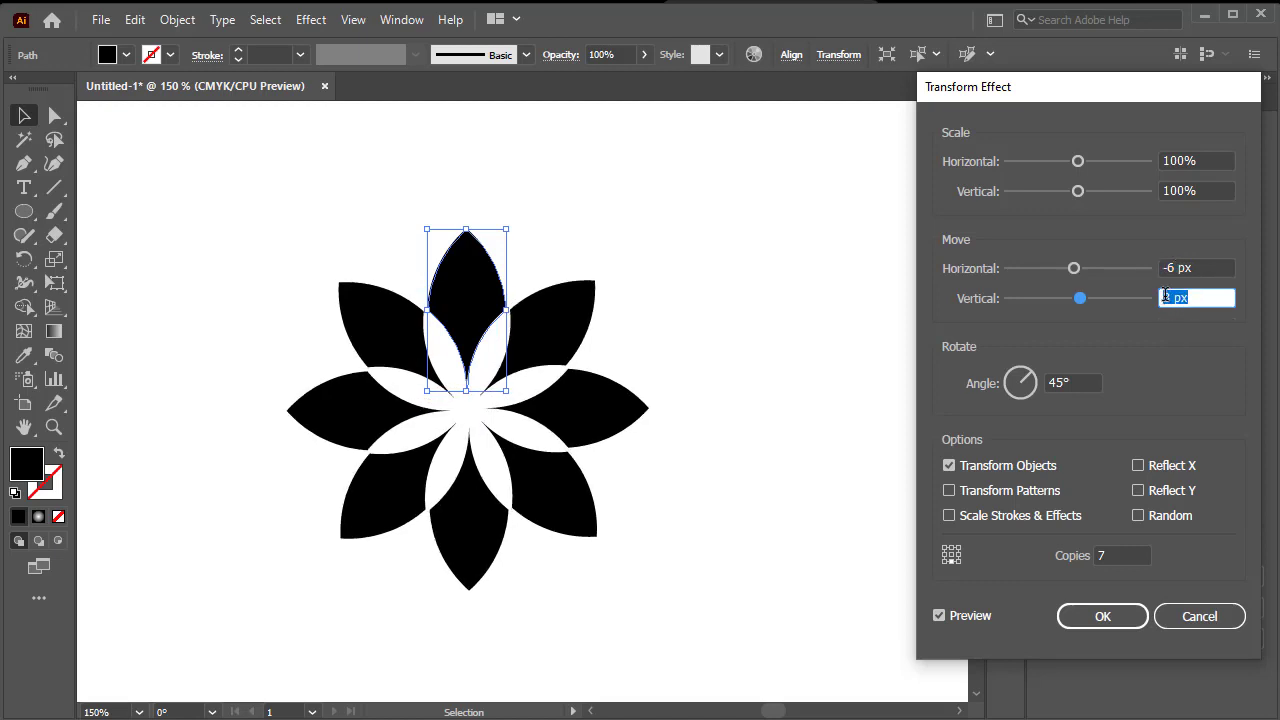
{"action": "left_click", "coordinate": [1081, 619]}
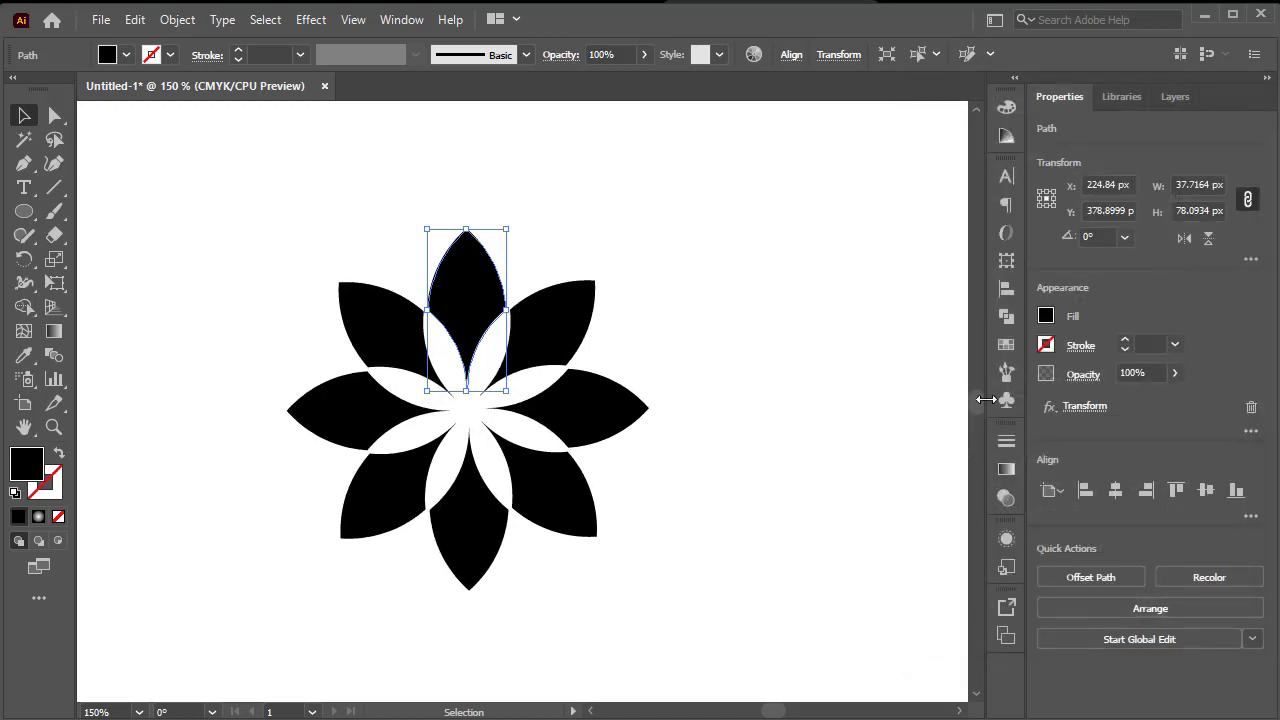
Expand the appearance of the petal flower into editable shapes
{"action": "left_click", "coordinate": [177, 20]}
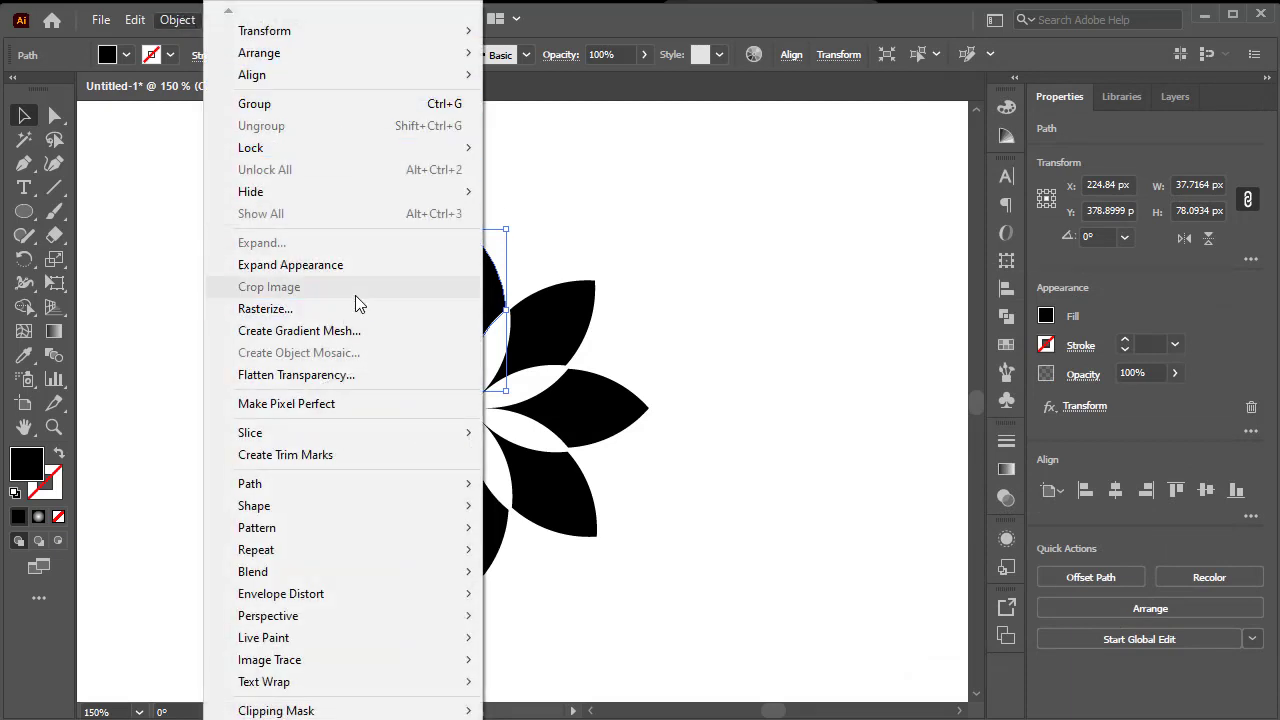
{"action": "left_click", "coordinate": [355, 268]}
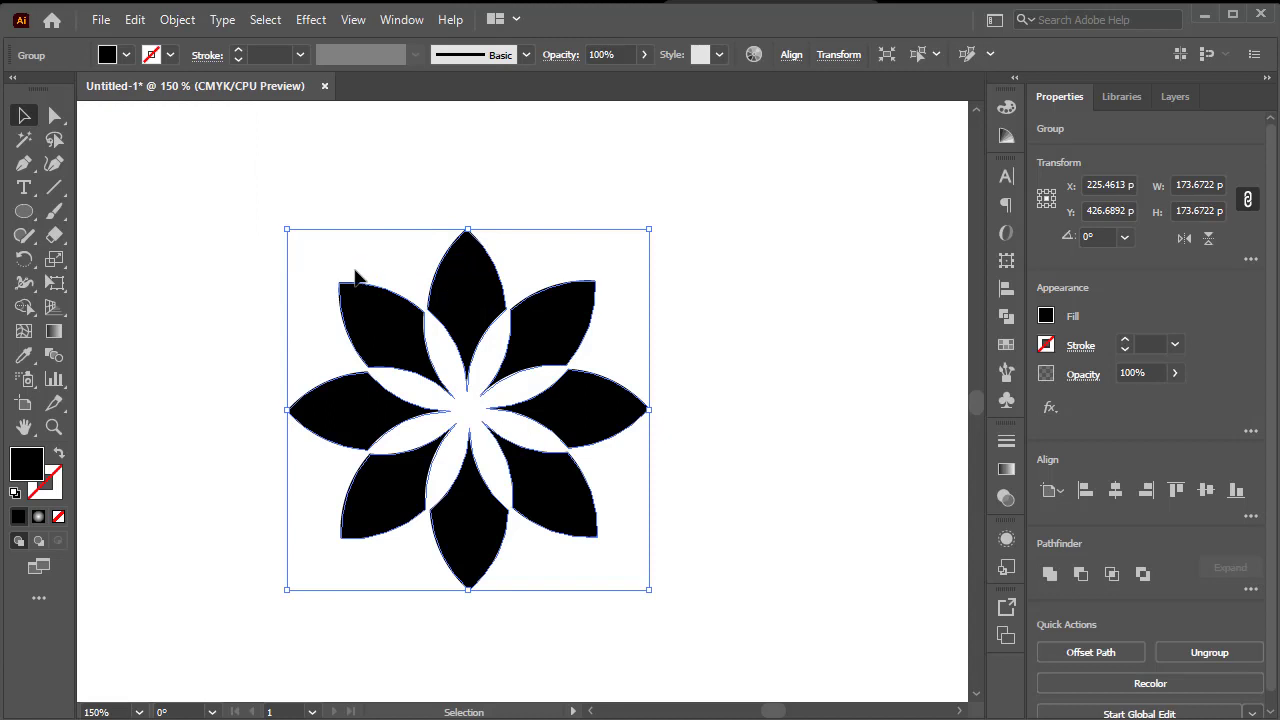
Add the point text "getoriana" beside the lower tip of the flower's bottom petal
{"action": "left_click", "coordinate": [475, 203]}
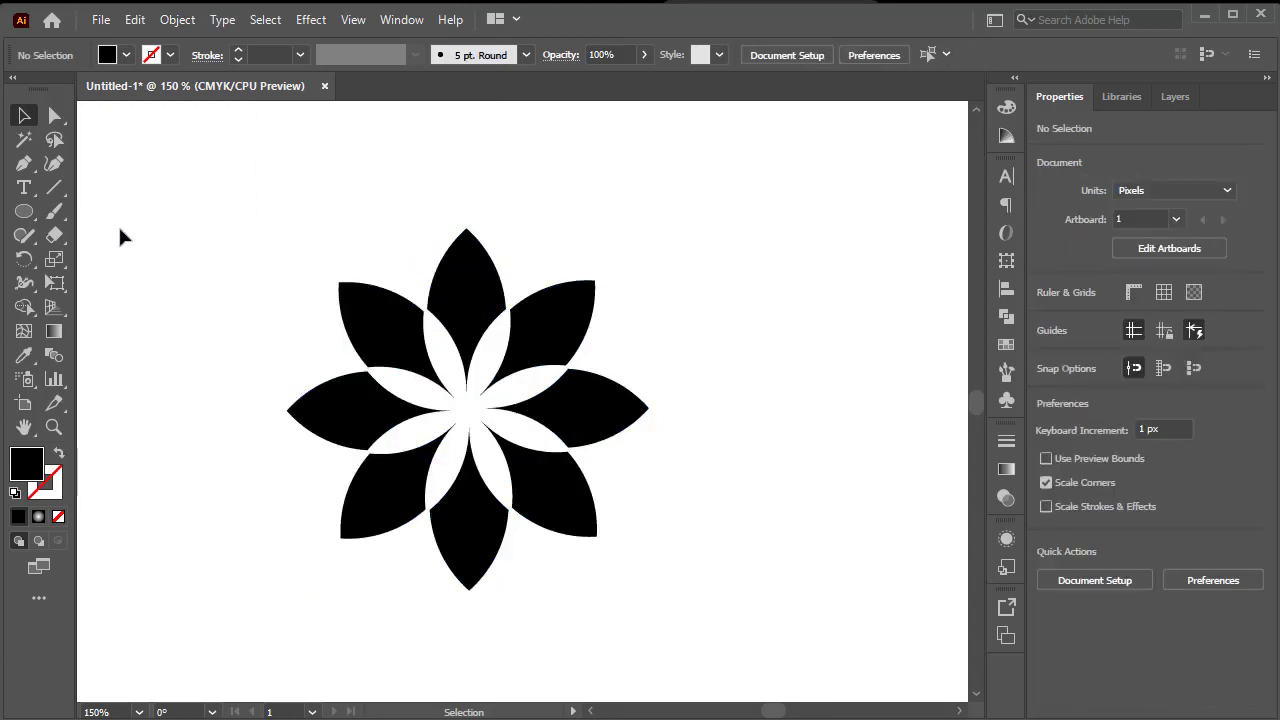
{"action": "left_click", "coordinate": [24, 187]}
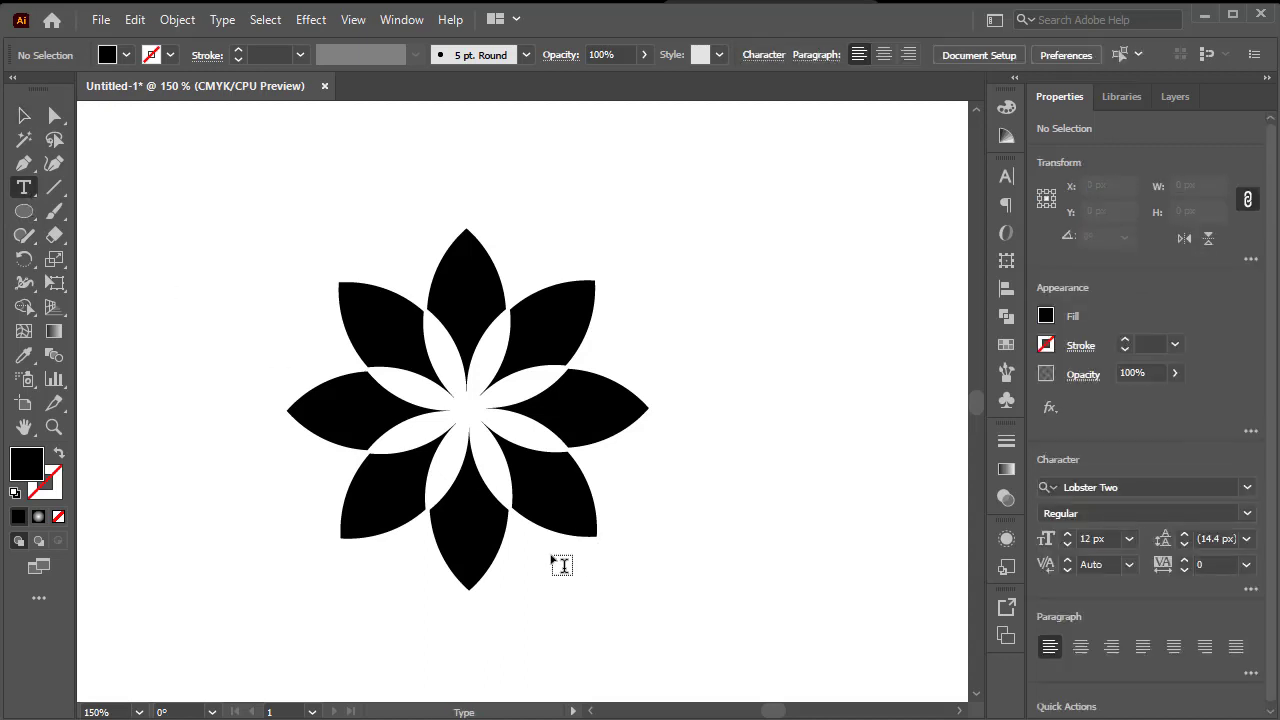
{"action": "left_click", "coordinate": [516, 558]}
{"action": "type", "text": "g"}
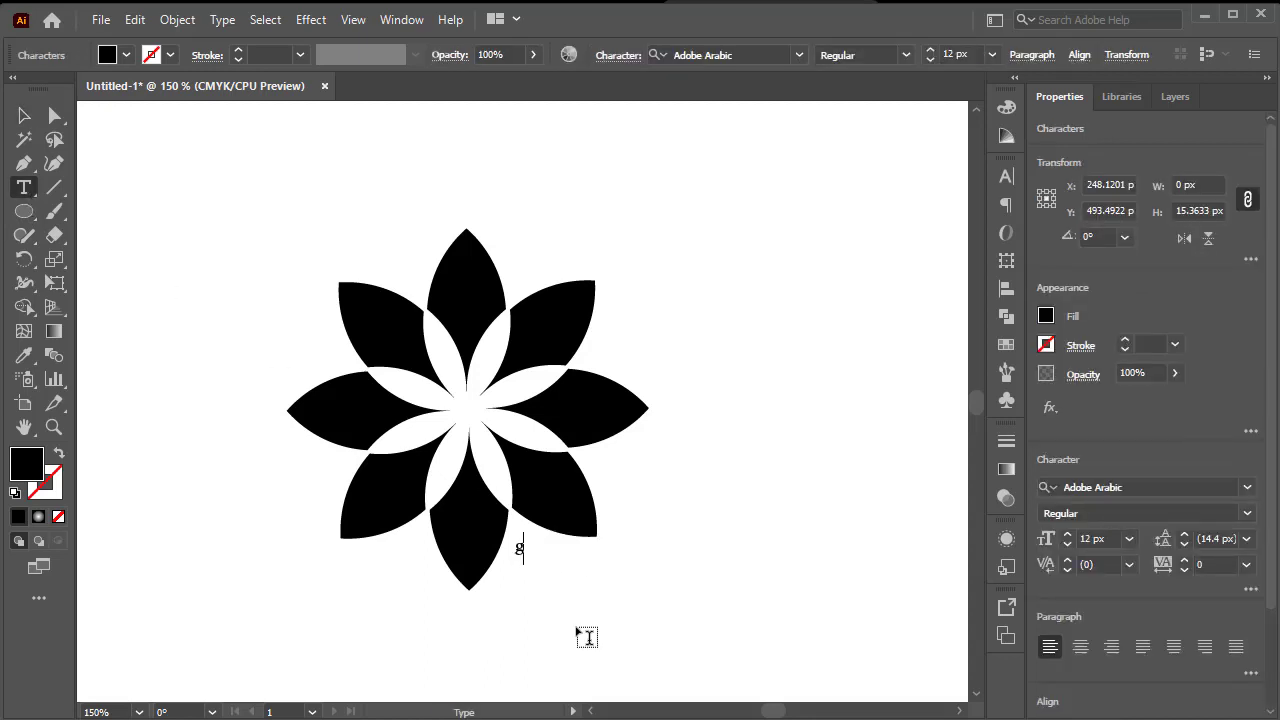
{"action": "type", "text": "etoriana"}
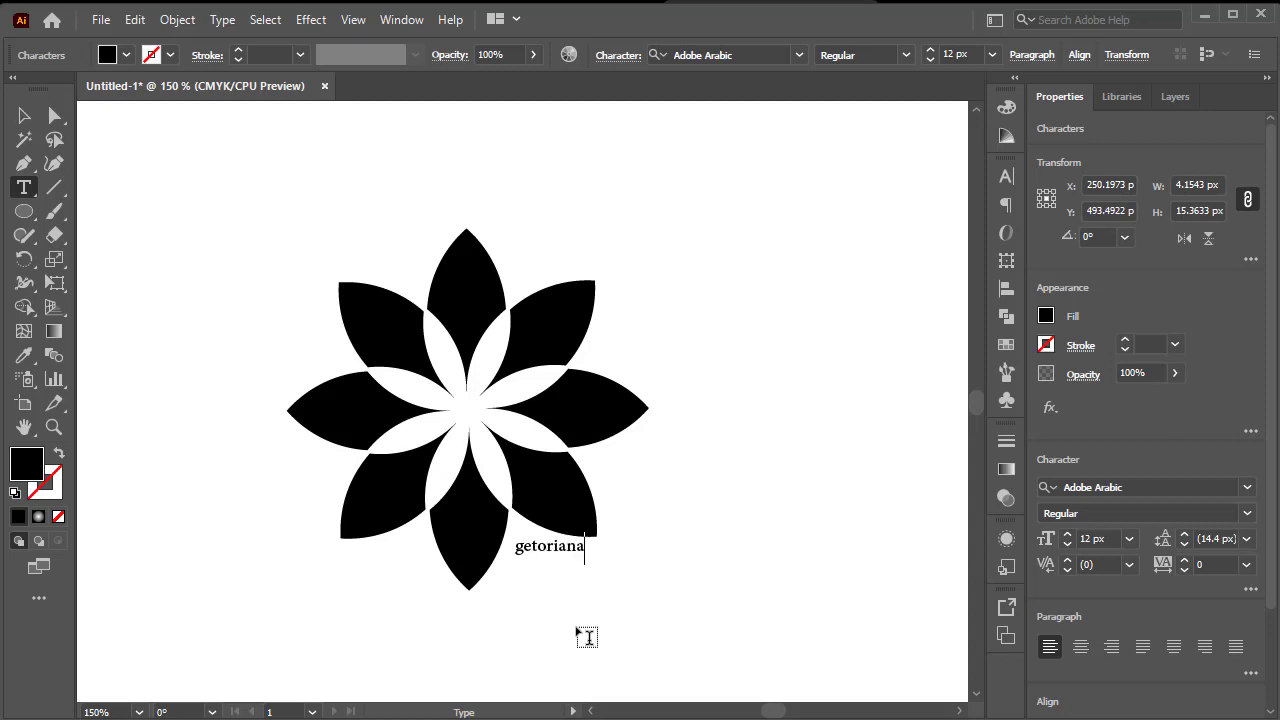
Set the font of the whole "getoriana" text to Lobster Two
{"action": "key", "text": "ctrl+a"}
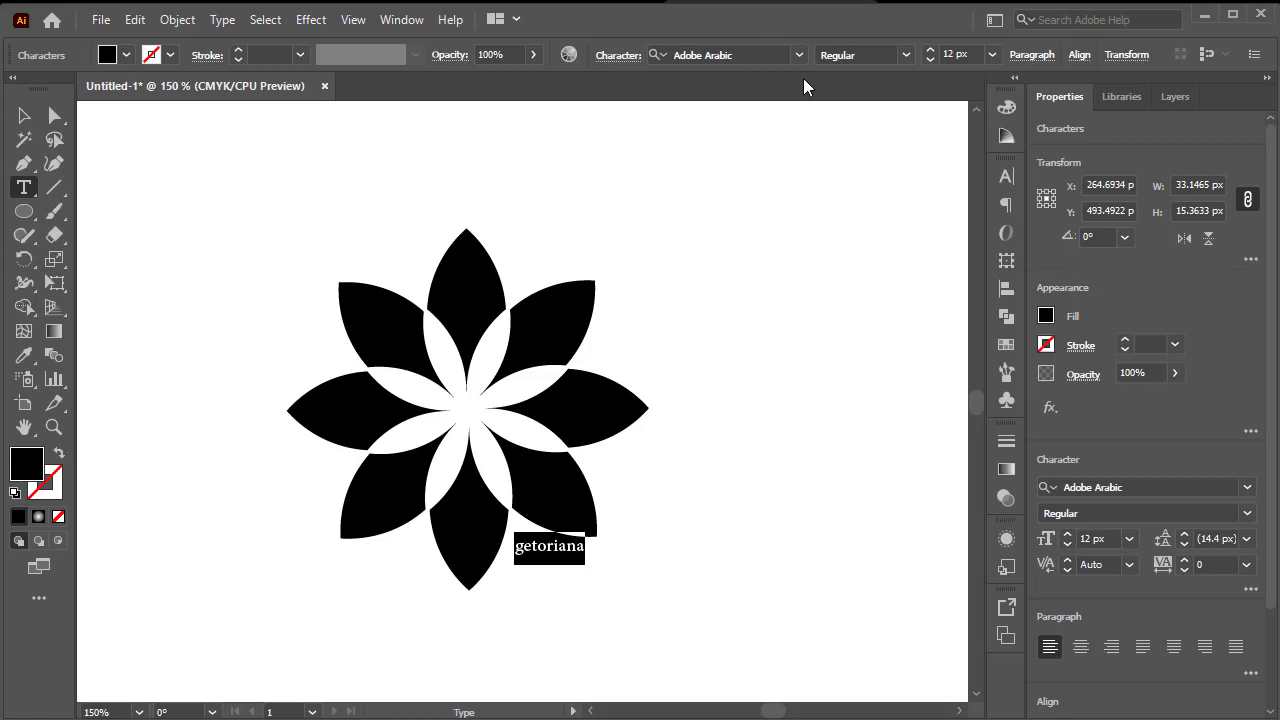
{"action": "left_click", "coordinate": [800, 60]}
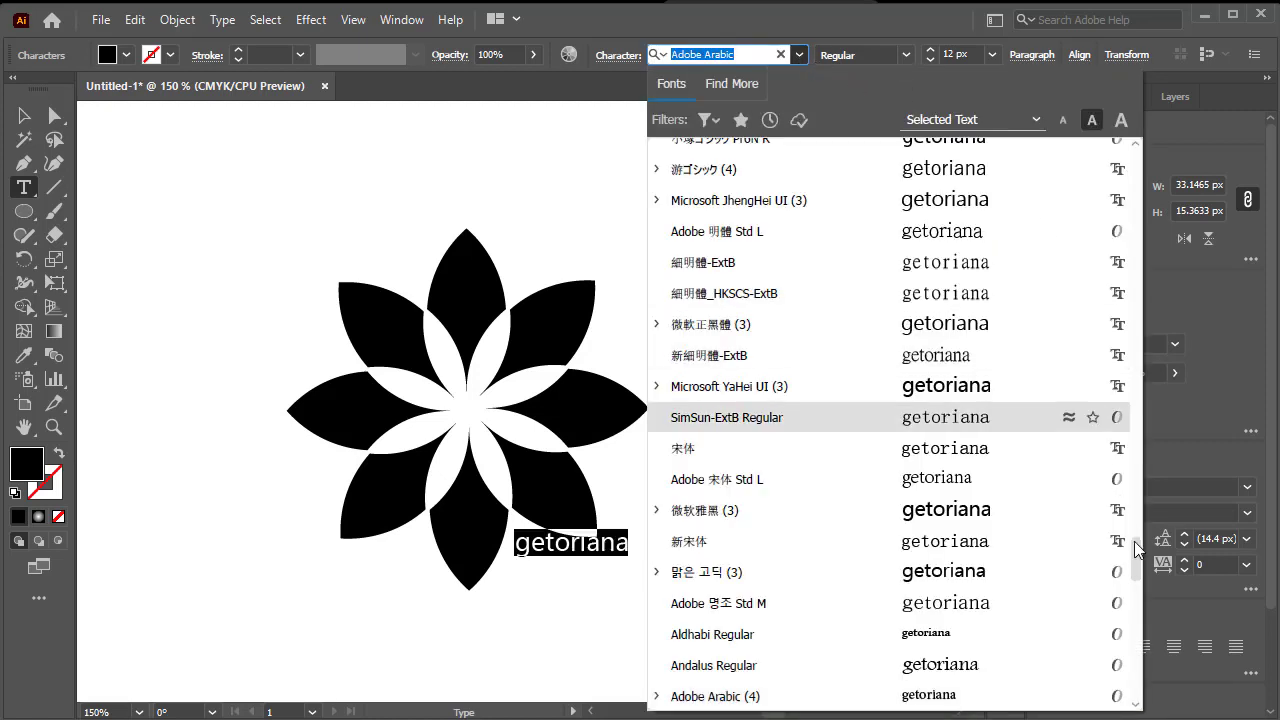
{"action": "left_click_drag", "start_coordinate": [1140, 568], "coordinate": [1105, 125]}
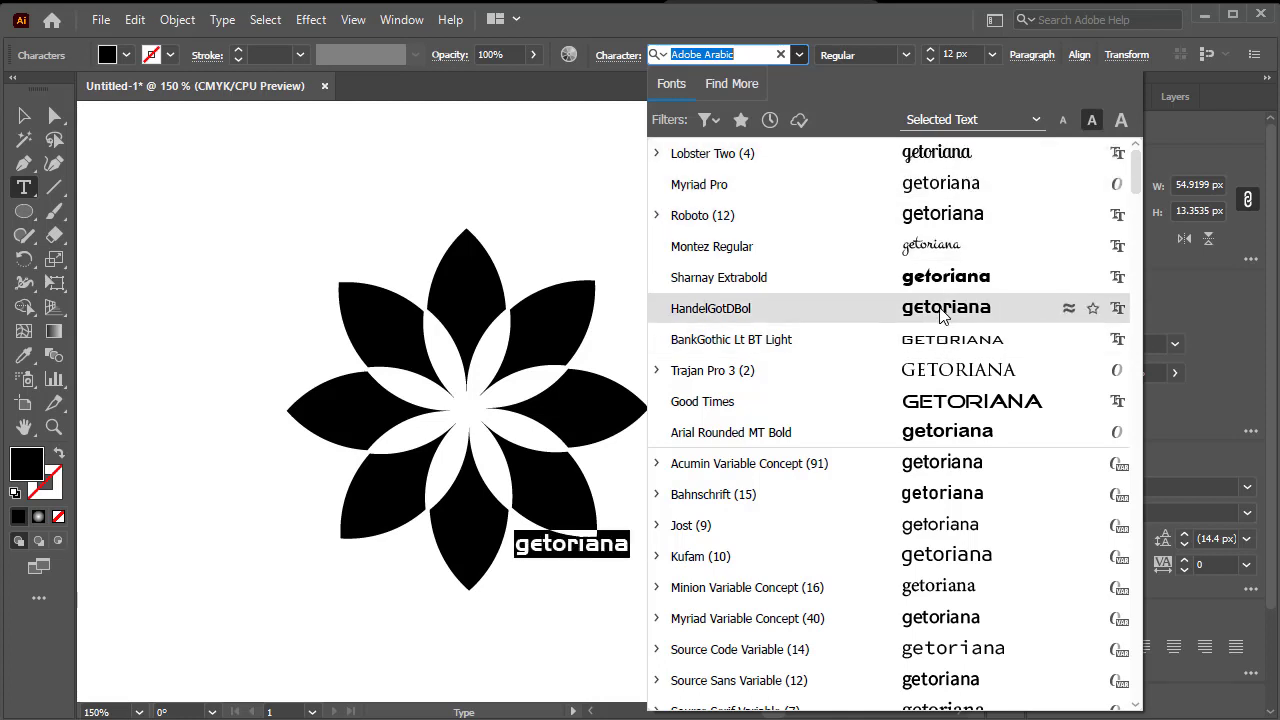
{"action": "left_click", "coordinate": [950, 155]}
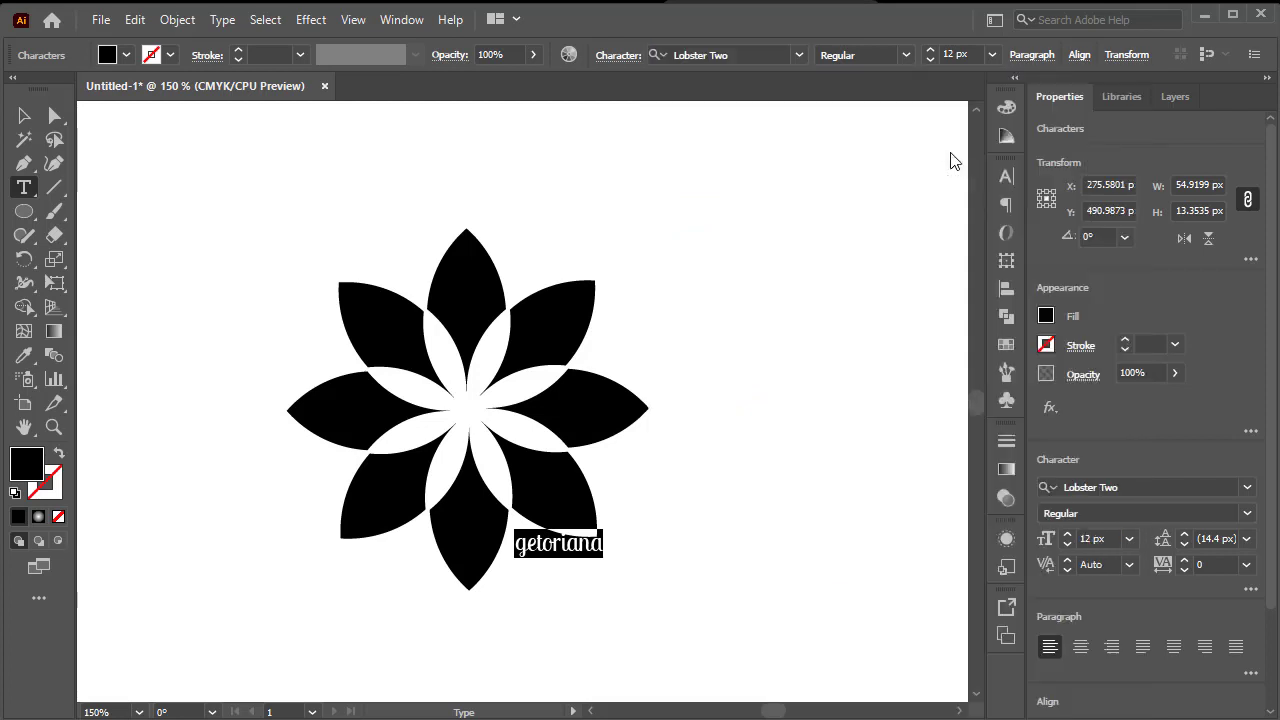
{"action": "left_click", "coordinate": [30, 117]}
{"action": "left_click", "coordinate": [668, 467]}
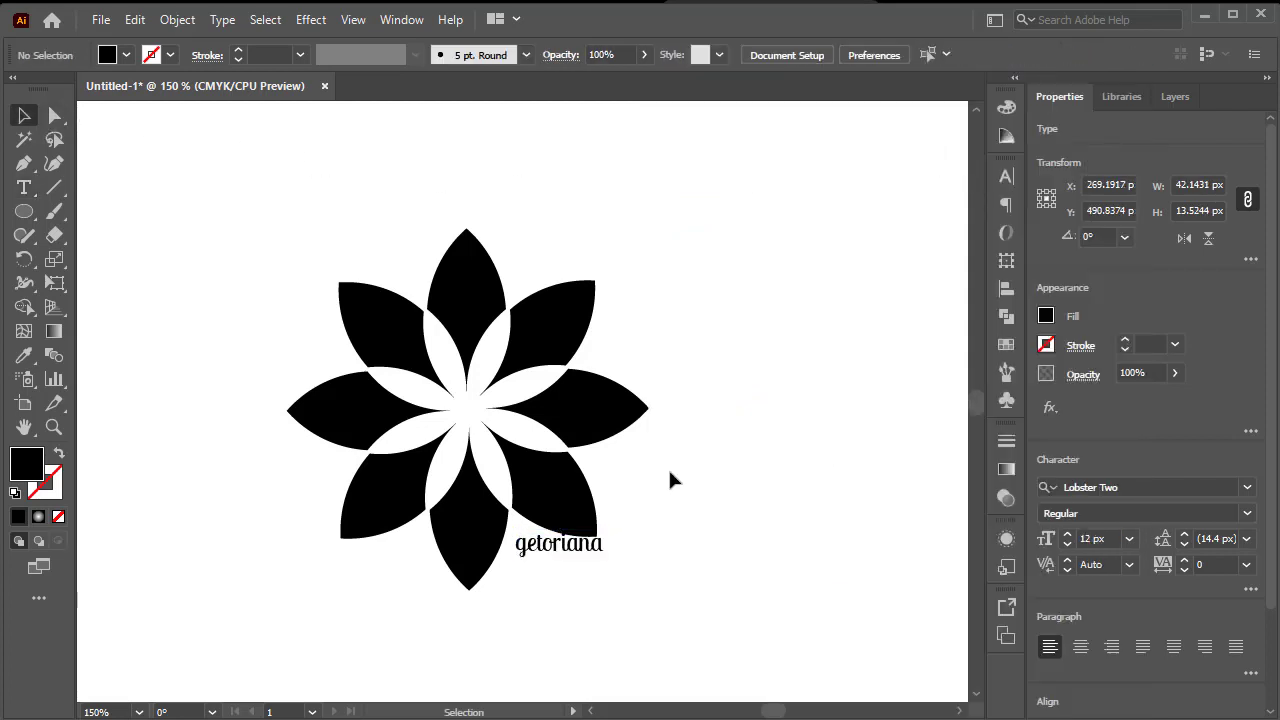
Move the "getoriana" text slightly down and left beside the bottom petal, and scale it up proportionally to about 65 px wide
{"action": "left_click_drag", "start_coordinate": [545, 561], "coordinate": [539, 583]}
{"action": "left_click", "coordinate": [743, 523]}
{"action": "left_click", "coordinate": [585, 567]}
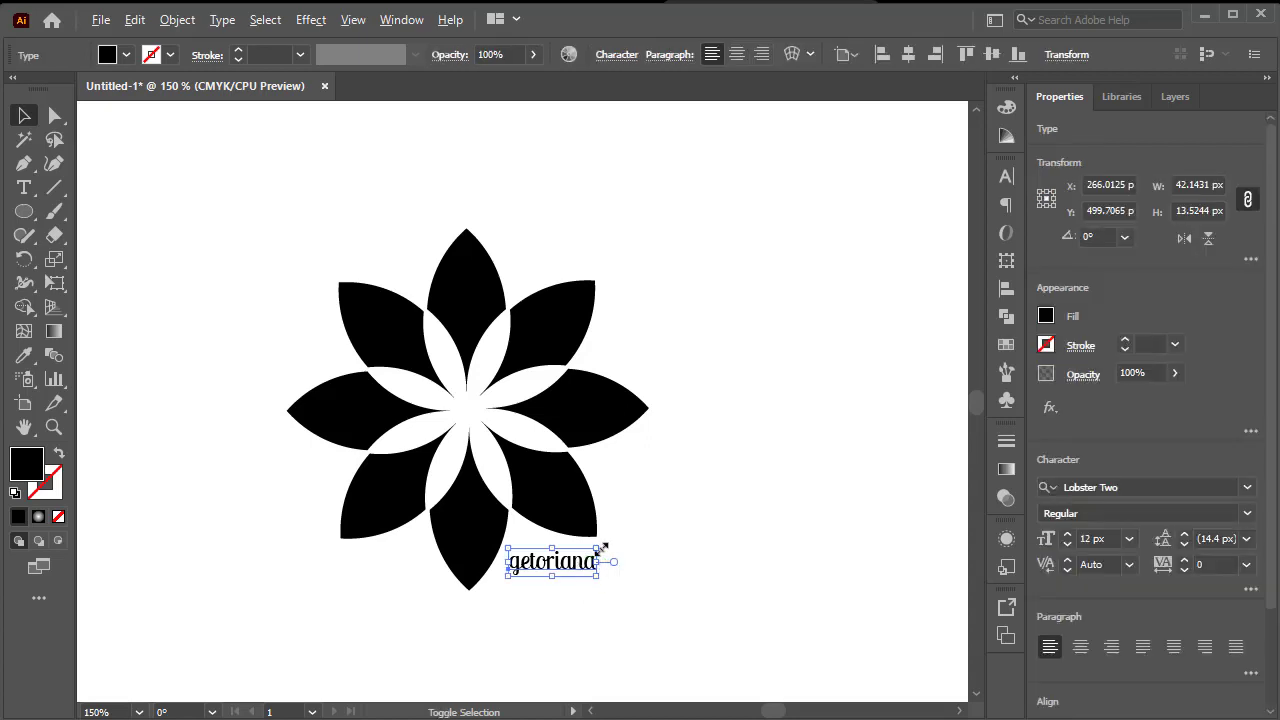
{"action": "mouse_move", "coordinate": [597, 547]}
{"action": "left_mouse_down"}
{"action": "mouse_move", "coordinate": [621, 536]}
{"action": "mouse_move", "coordinate": [604, 566]}
{"action": "left_mouse_up"}
{"action": "left_click", "coordinate": [663, 530]}
{"action": "left_click", "coordinate": [774, 499]}
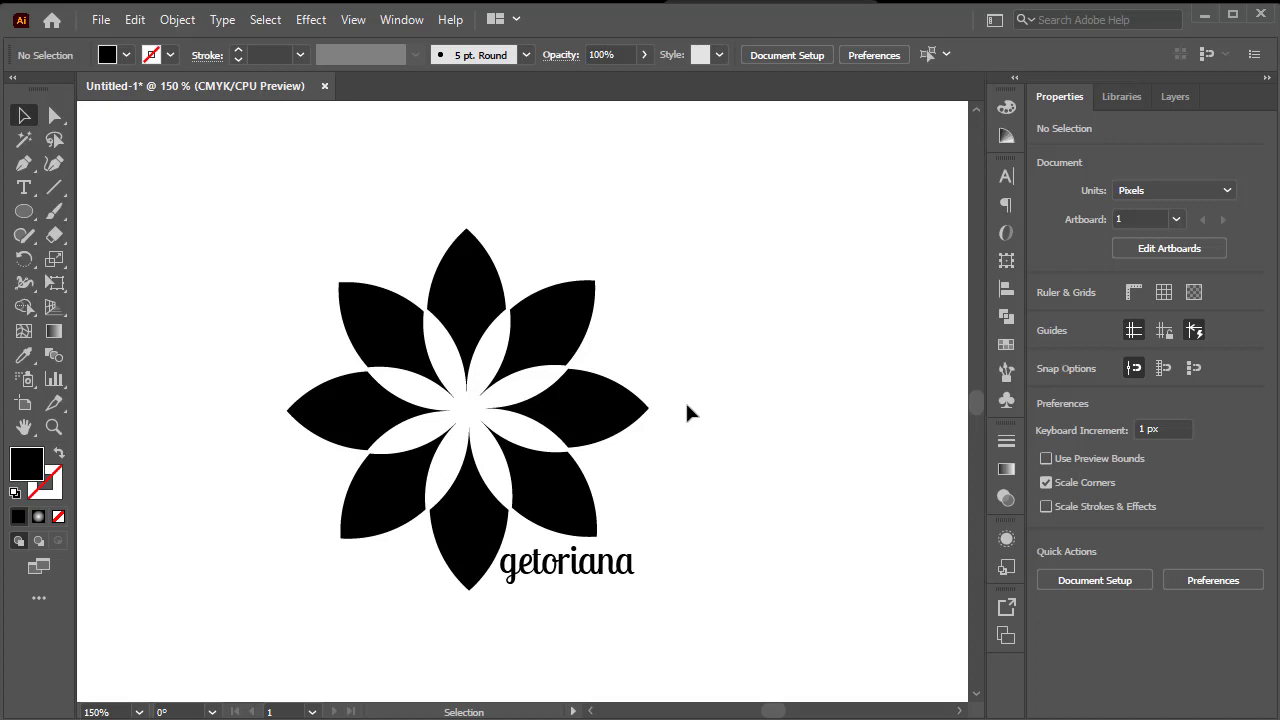
Select the flower together with the text and apply the Orange, Yellow gradient fill
{"action": "left_click_drag", "start_coordinate": [640, 200], "coordinate": [294, 645]}
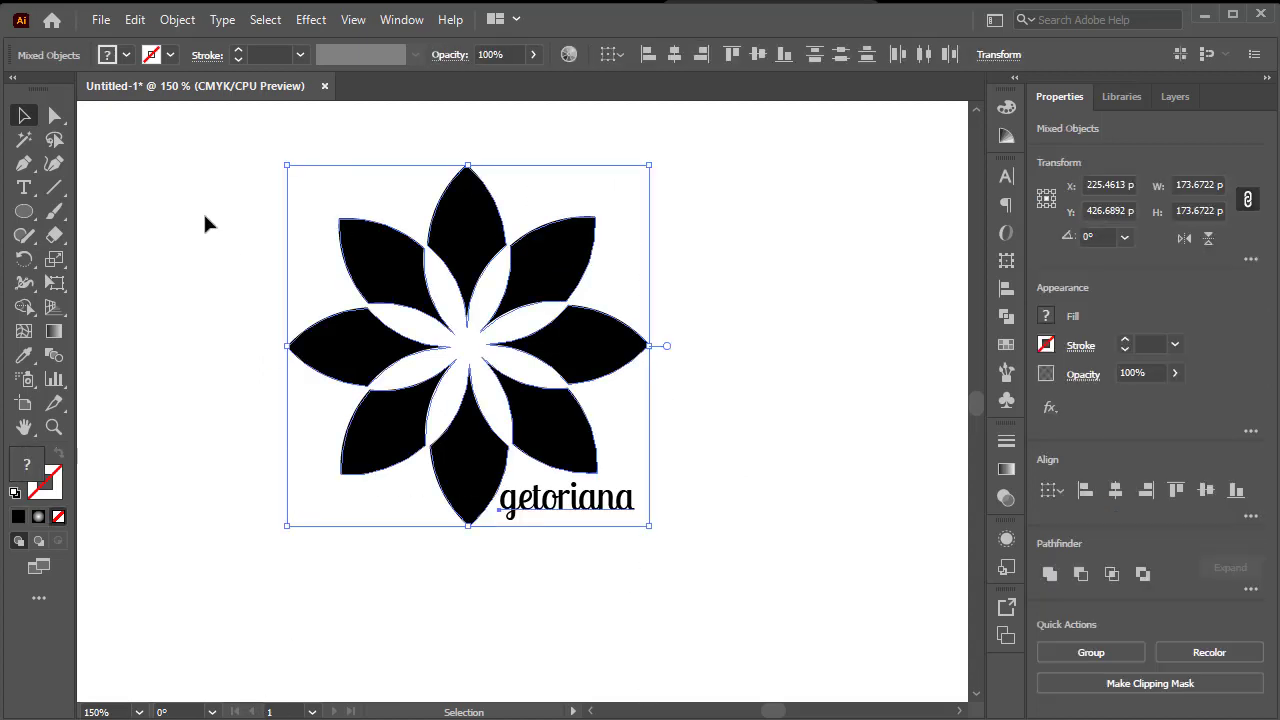
{"action": "left_click", "coordinate": [128, 60]}
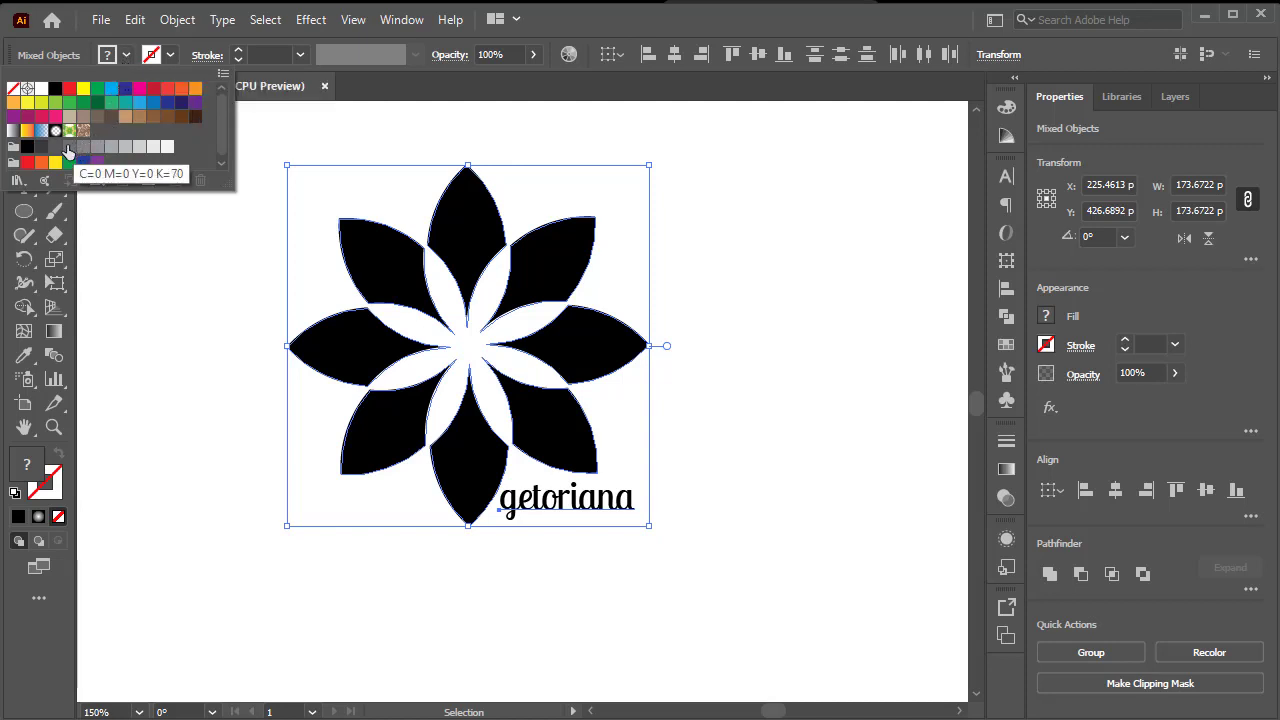
{"action": "left_click", "coordinate": [28, 138]}
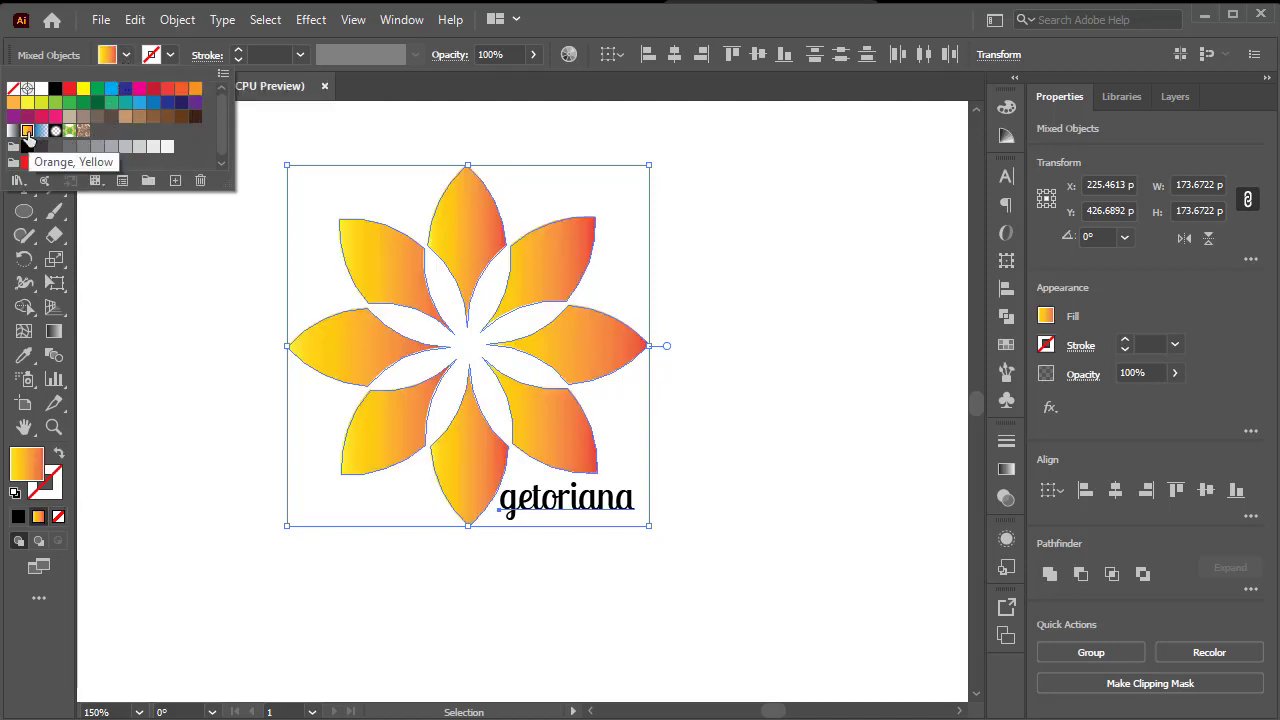
{"action": "left_click", "coordinate": [322, 152]}
{"action": "left_click", "coordinate": [403, 163]}
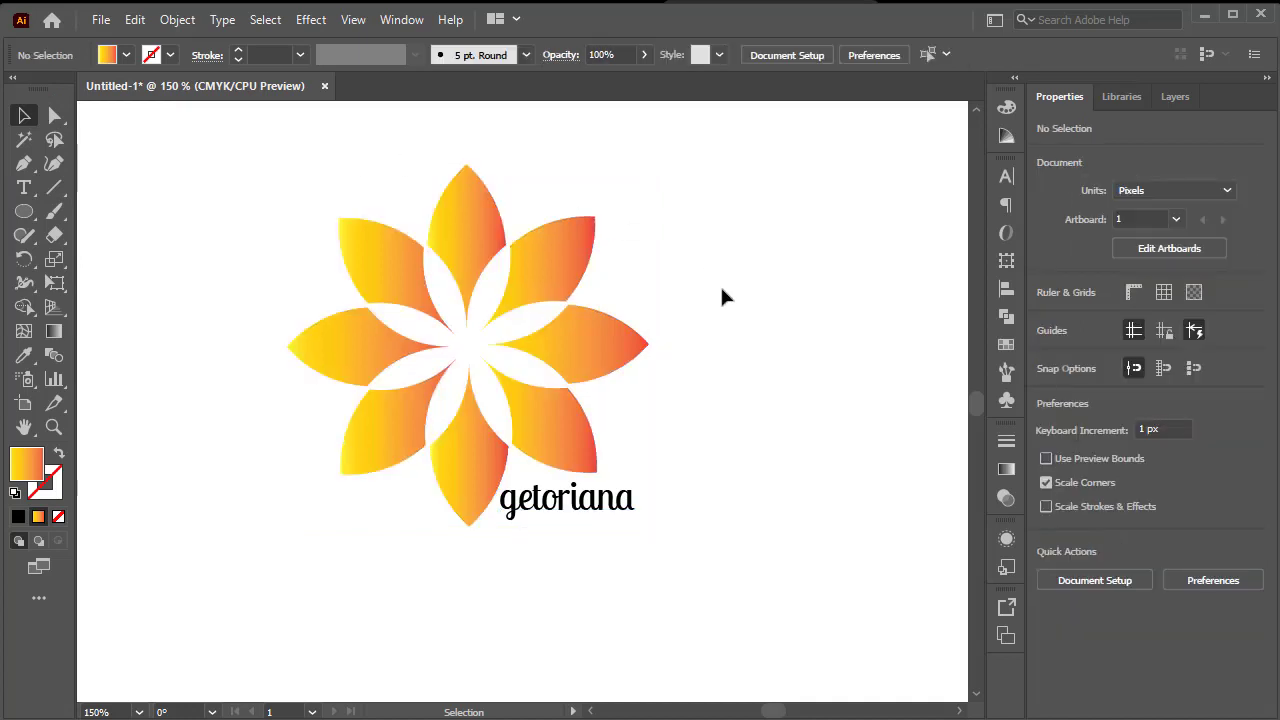
Try CMYK Red and light orange fills on the "getoriana" text, and settle on the solid orange-red swatch
{"action": "left_click", "coordinate": [609, 506]}
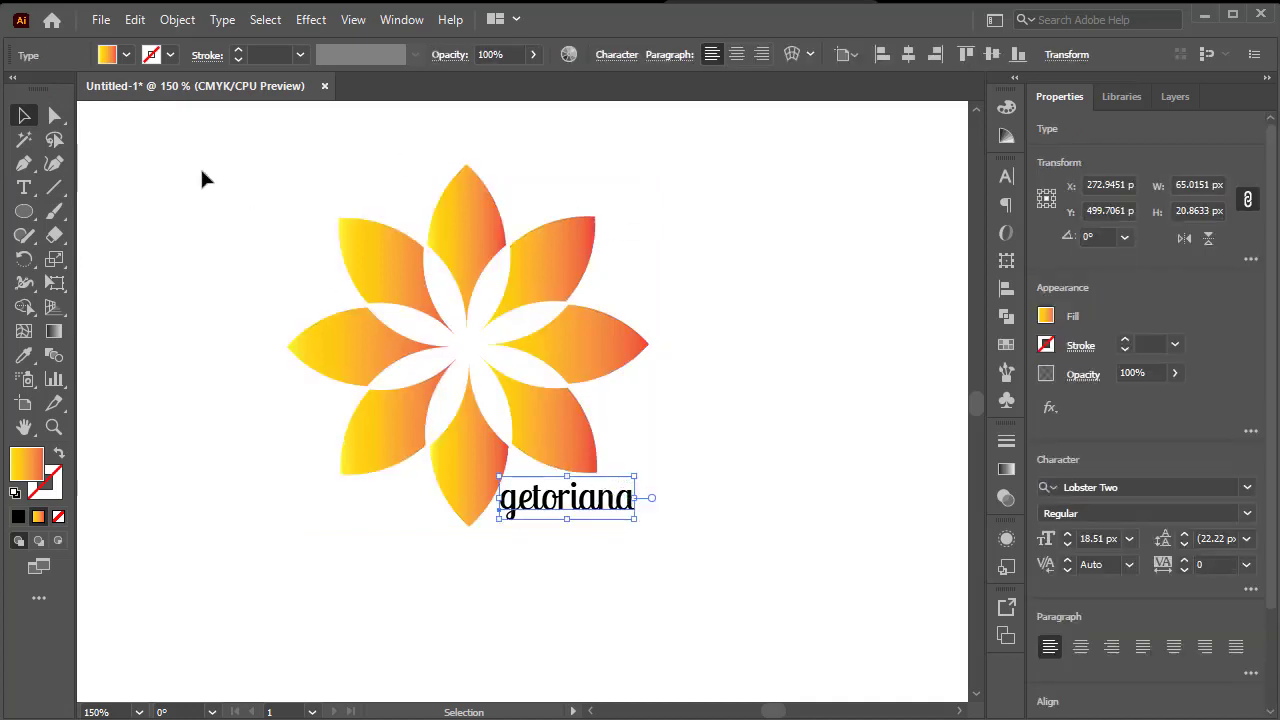
{"action": "left_click", "coordinate": [185, 262]}
{"action": "left_click", "coordinate": [608, 503]}
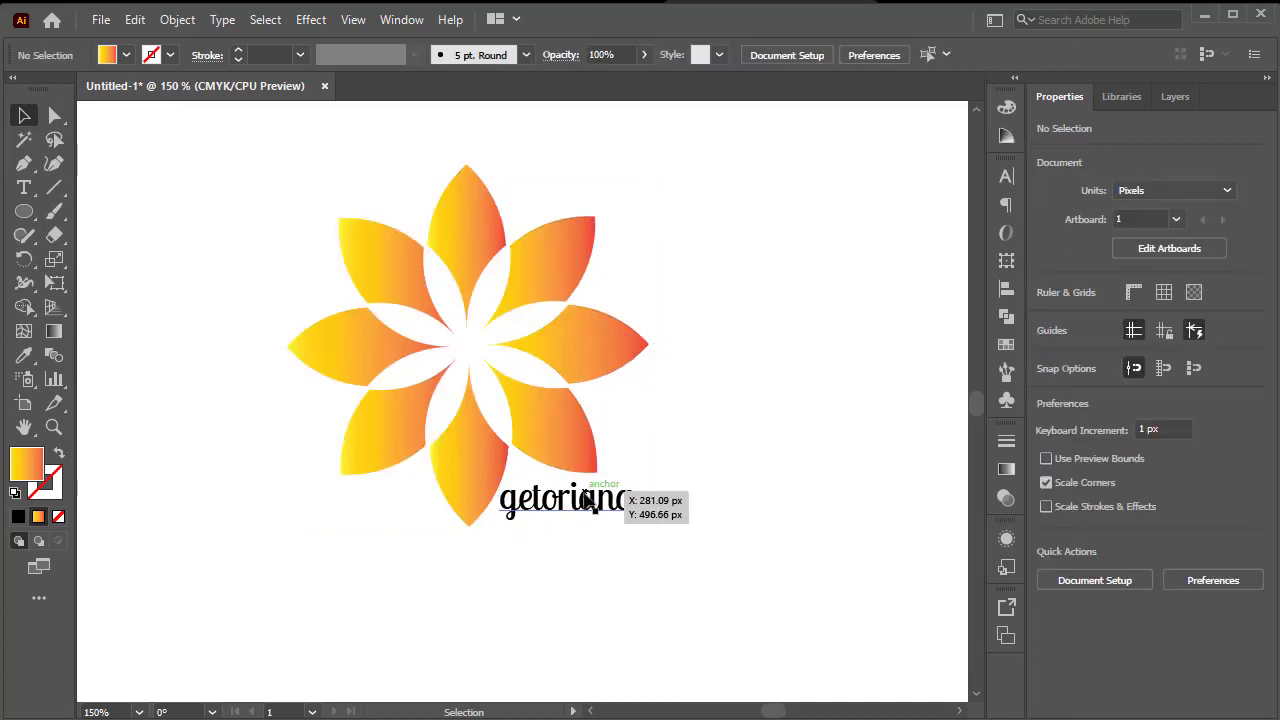
{"action": "left_click", "coordinate": [127, 55]}
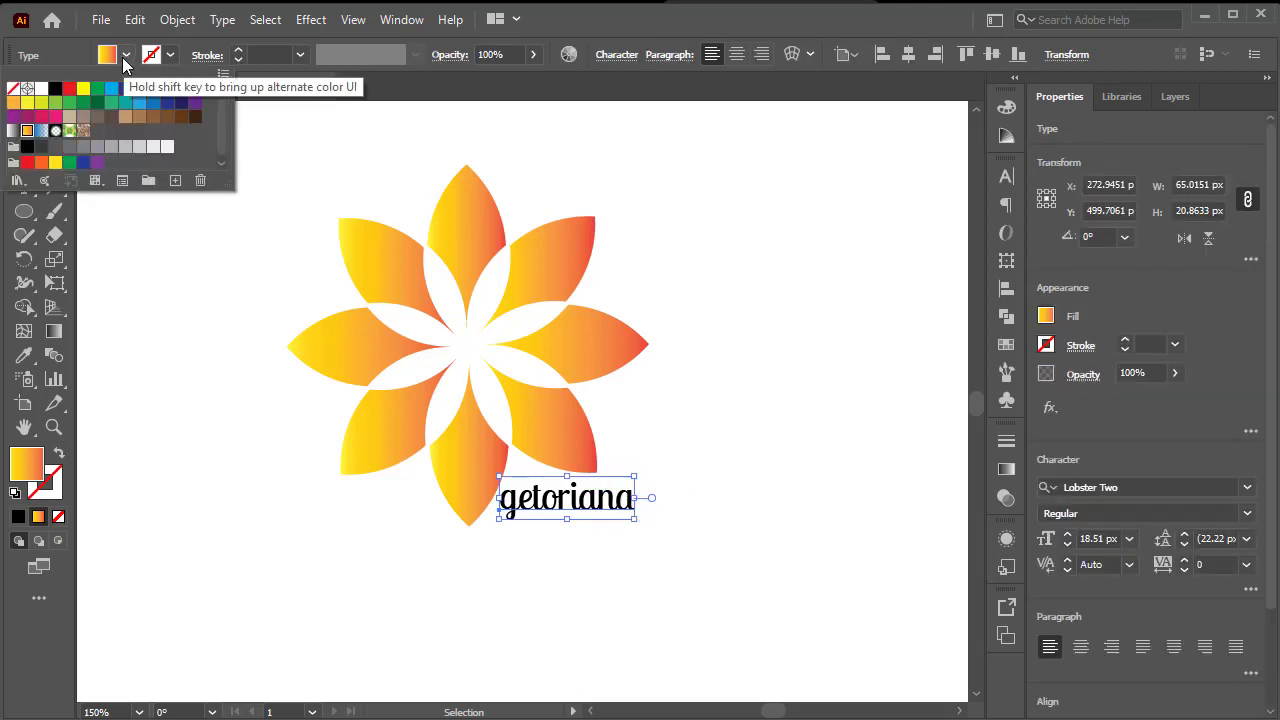
{"action": "left_click", "coordinate": [73, 90]}
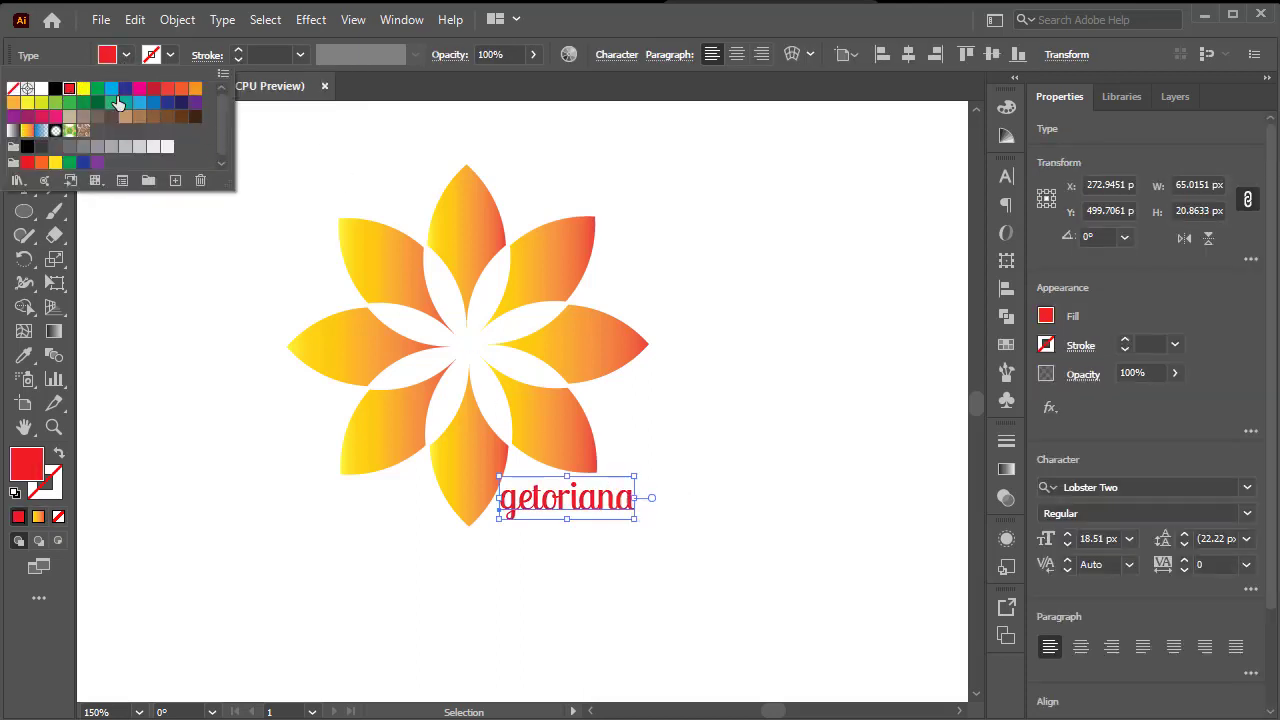
{"action": "left_click", "coordinate": [13, 102]}
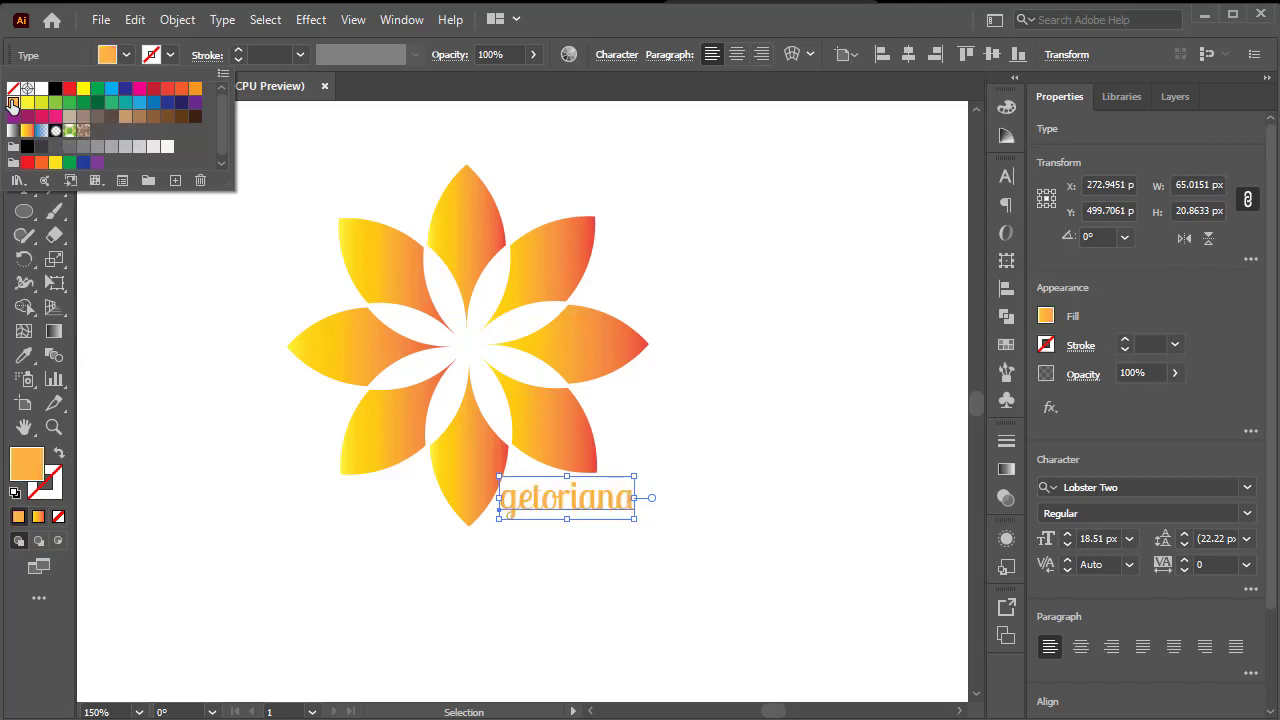
{"action": "left_click", "coordinate": [68, 90]}
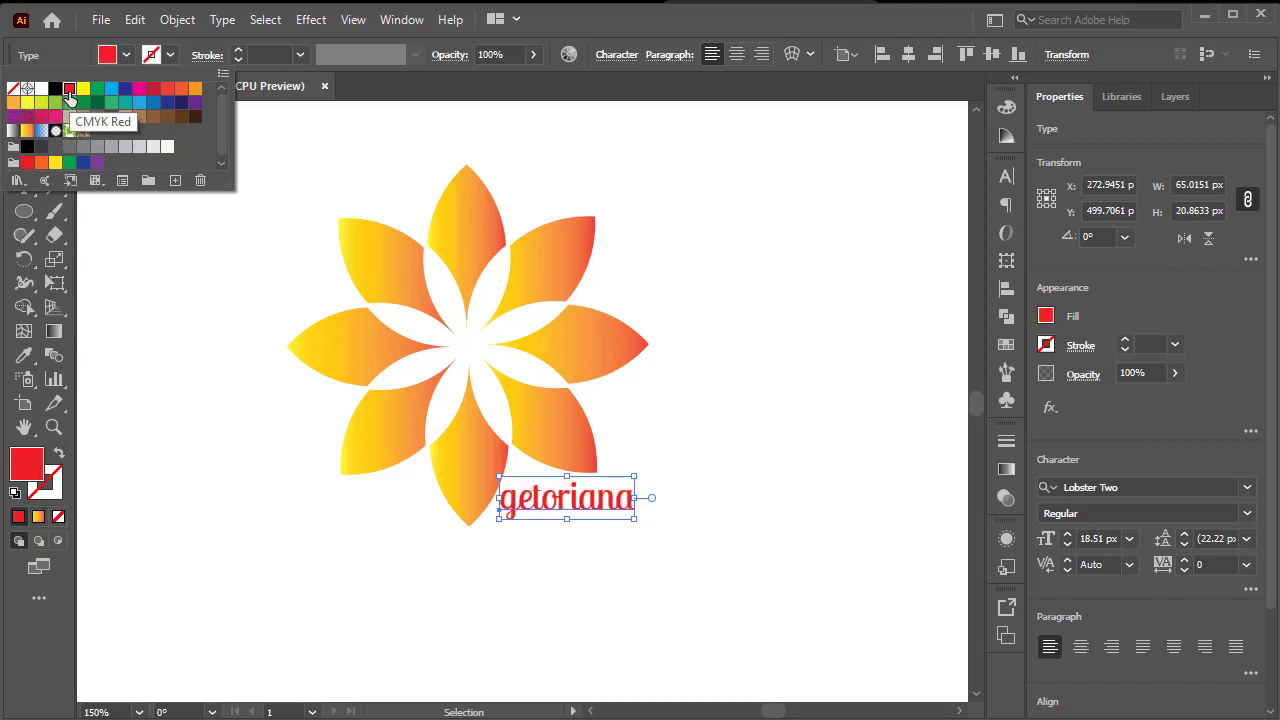
{"action": "left_click", "coordinate": [180, 89]}
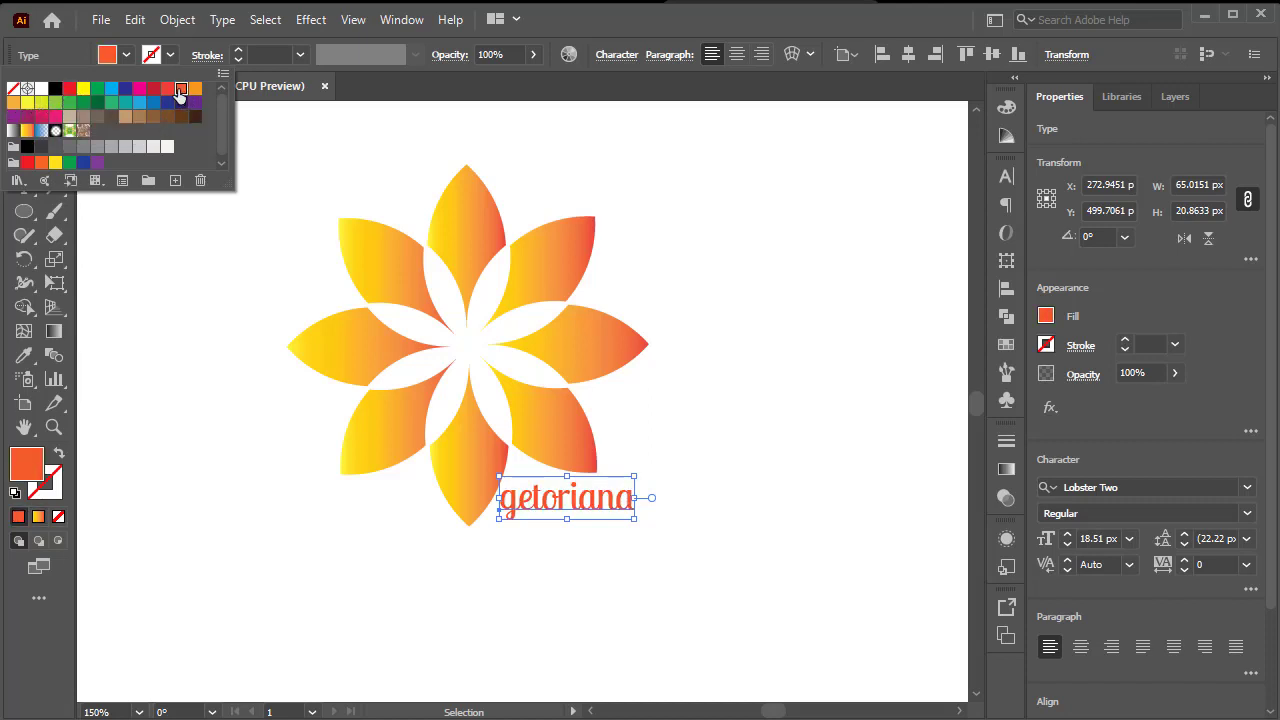
{"action": "left_click", "coordinate": [300, 160]}
{"action": "left_click", "coordinate": [300, 158]}
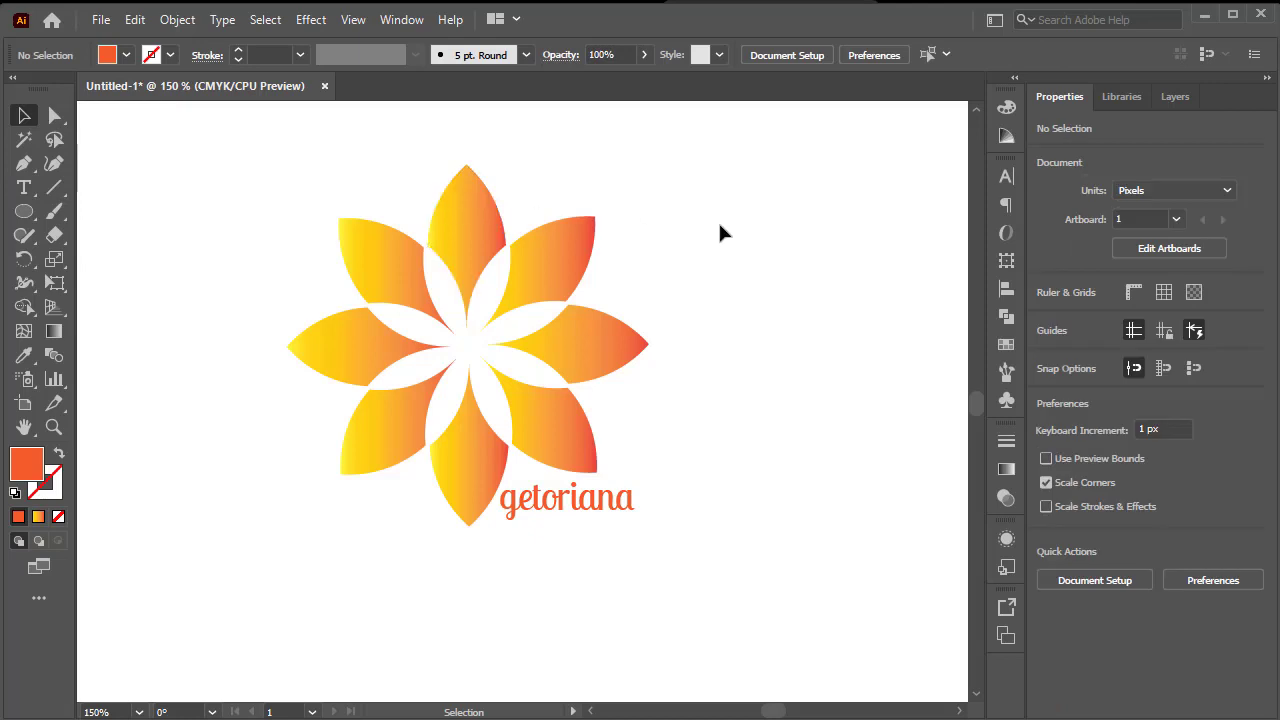